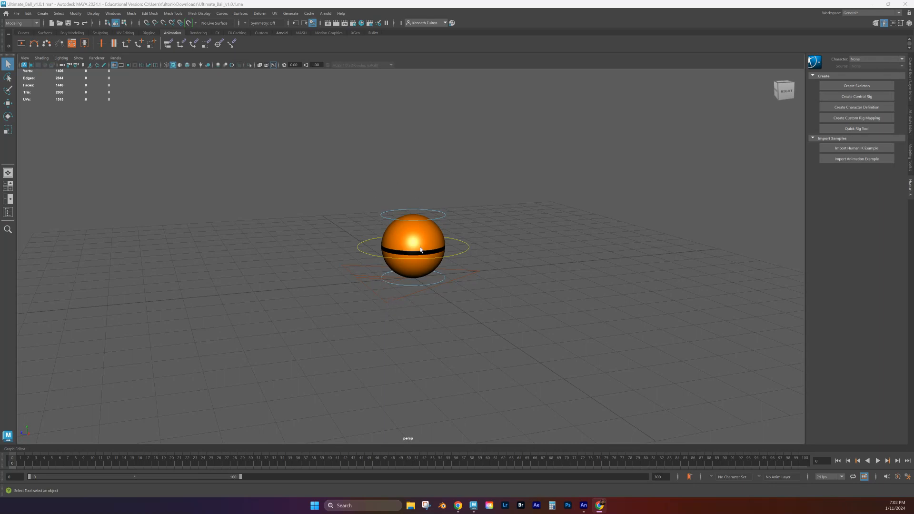
# Step: Select the ball rig's root control and show its channels in the Channel Box
pyautogui.click(412, 296)
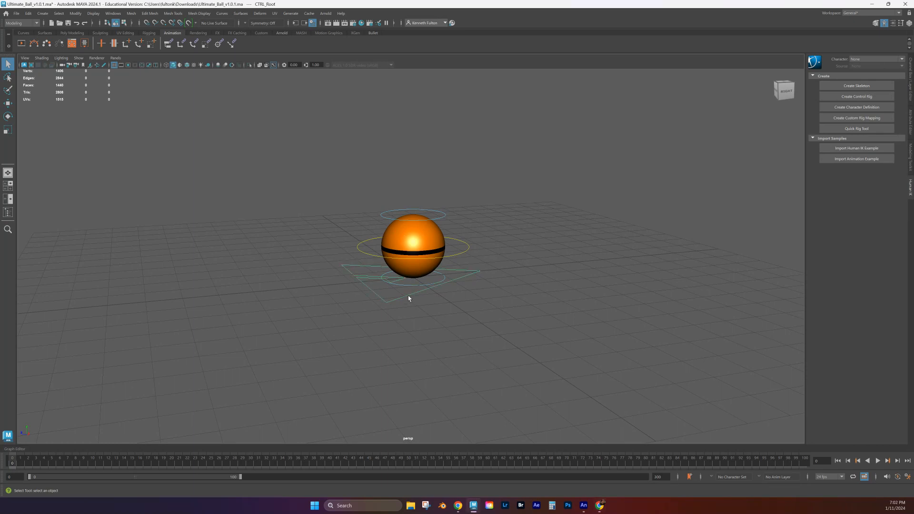
pyautogui.click(412, 289)
pyautogui.click(413, 287)
pyautogui.press('Up')
pyautogui.press('Up')
pyautogui.click(420, 294)
pyautogui.hotkey('ctrl', 'a')
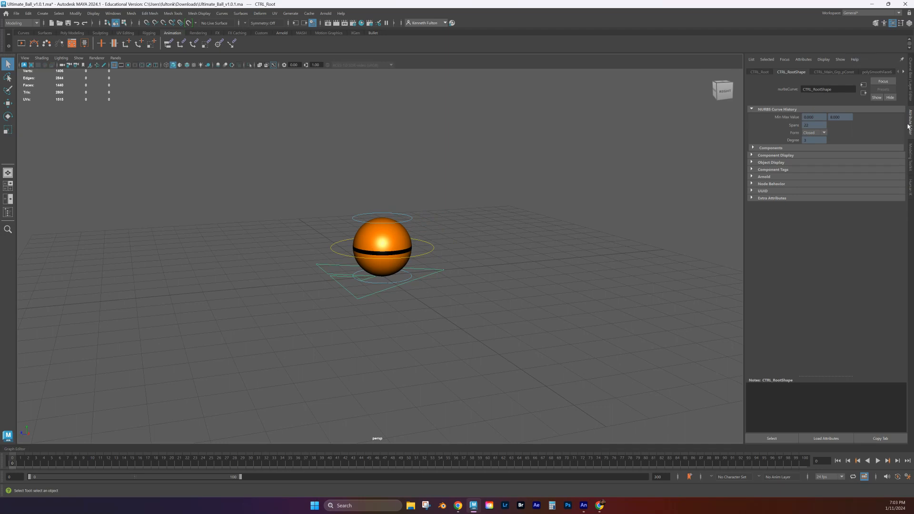
pyautogui.hotkey('ctrl', 'a')
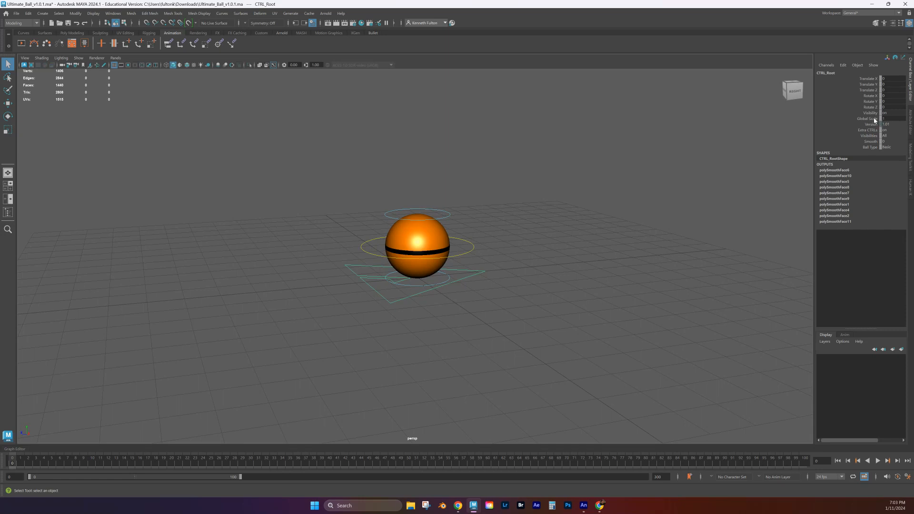
# Step: Try a larger Global Scale on the root control and reset it to 1
pyautogui.moveTo(886, 118)
pyautogui.mouseDown(button='middle')
pyautogui.moveTo(905, 119)
pyautogui.moveTo(882, 118)
pyautogui.mouseUp(button='middle')
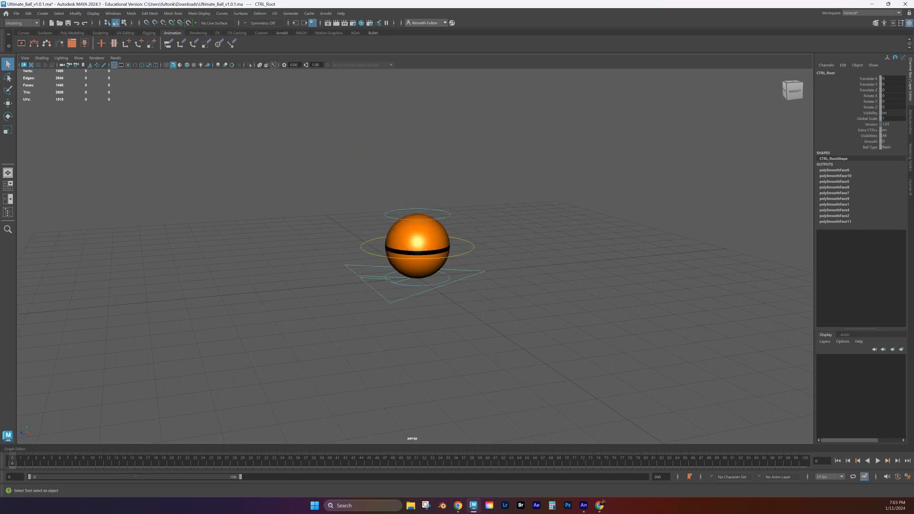
pyautogui.moveTo(886, 119); pyautogui.dragTo(889, 119, button='middle')
pyautogui.click(885, 119)
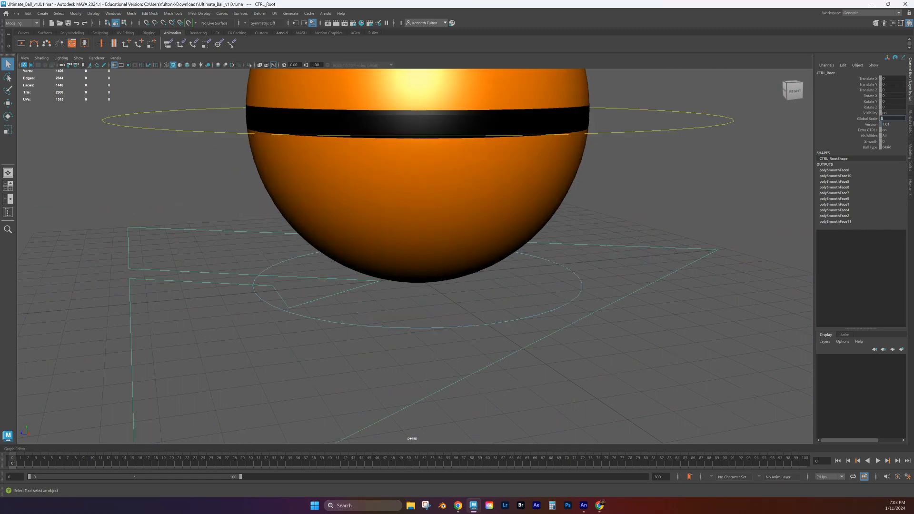
pyautogui.write('1')
pyautogui.press('Return')
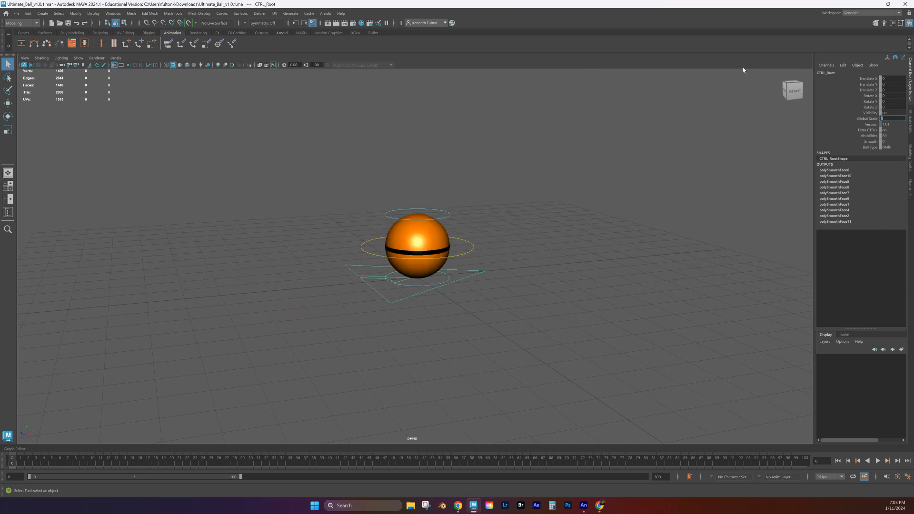
pyautogui.click(863, 120)
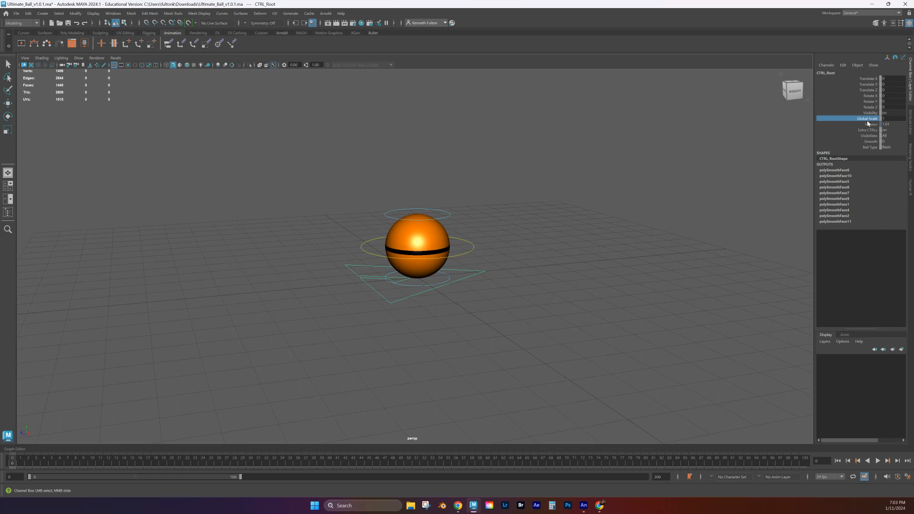
pyautogui.moveTo(659, 125)
pyautogui.mouseDown(button='middle')
pyautogui.moveTo(671, 122)
pyautogui.moveTo(660, 123)
pyautogui.mouseUp(button='middle')
# Step: Try the Simple, Checker, Volleyball, Basketball and Beachball looks as the root control's Ball Type
pyautogui.click(886, 147)
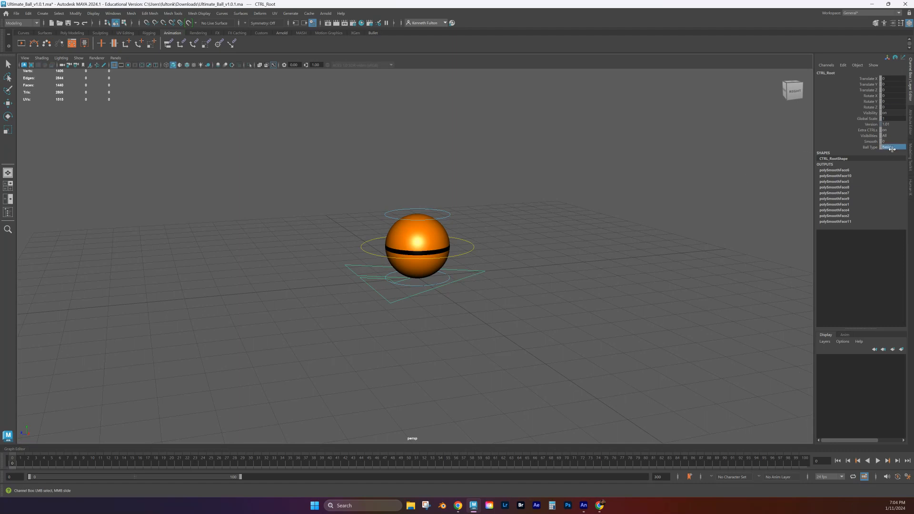
pyautogui.click(890, 147)
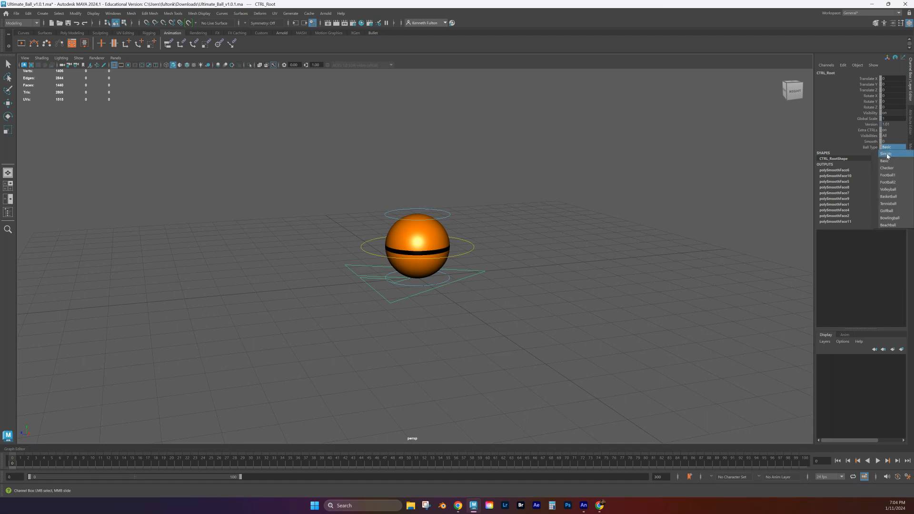
pyautogui.click(889, 154)
pyautogui.click(891, 147)
pyautogui.click(894, 168)
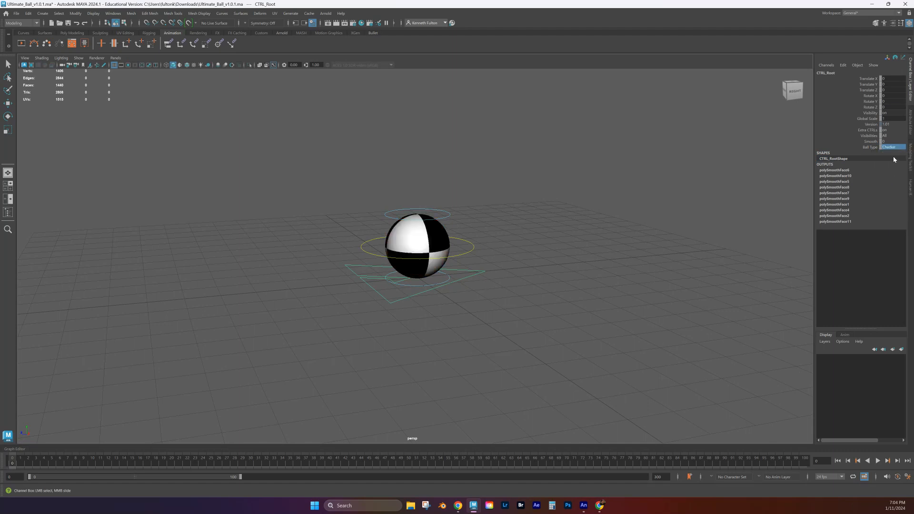
pyautogui.click(895, 148)
pyautogui.click(888, 190)
pyautogui.click(891, 148)
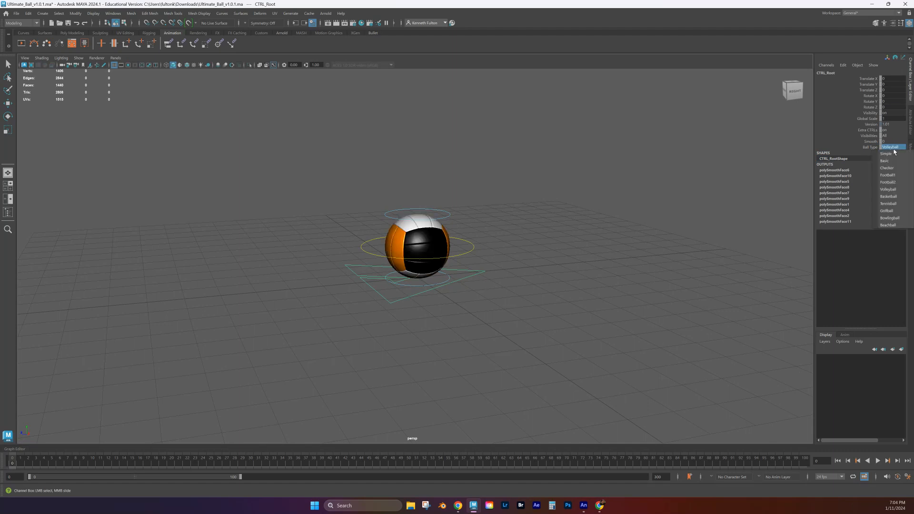
pyautogui.click(893, 196)
pyautogui.click(891, 147)
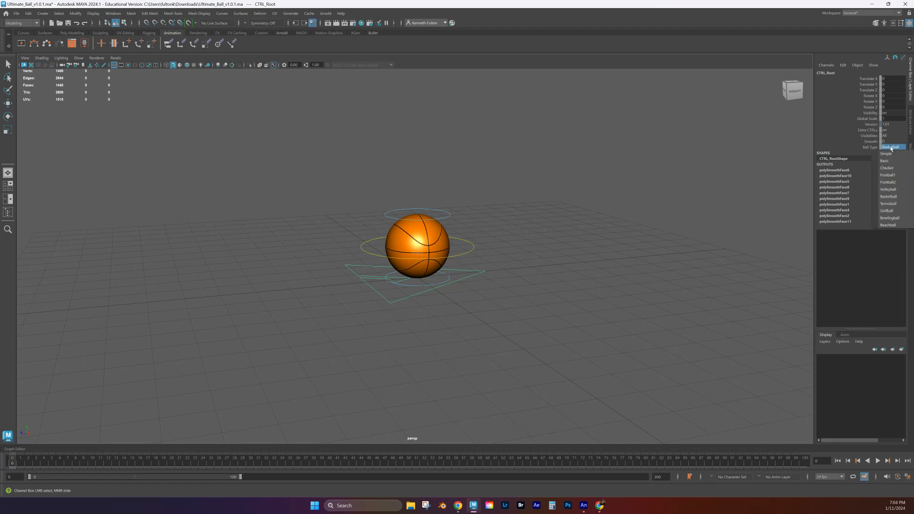
pyautogui.click(886, 225)
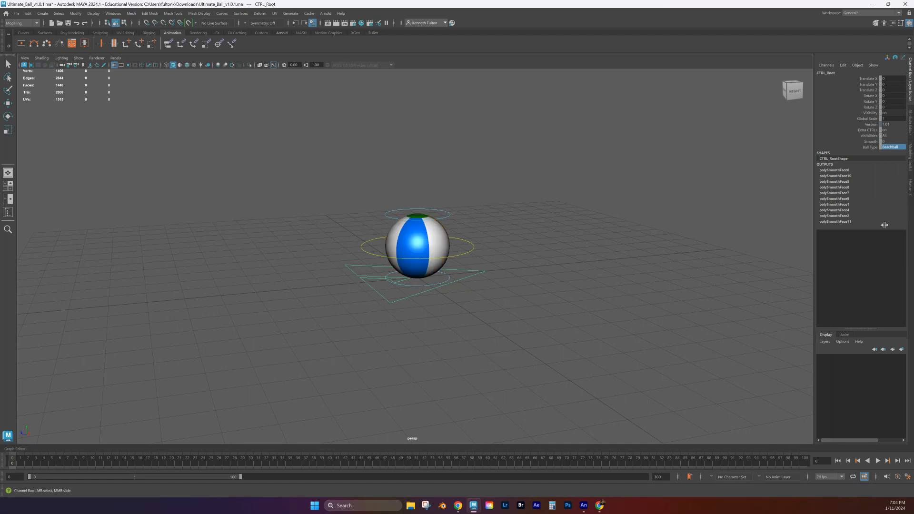
# Step: Try the Checker and Football2 ball types and return the root control's Ball Type to Basic
pyautogui.click(891, 147)
pyautogui.click(887, 168)
pyautogui.click(891, 147)
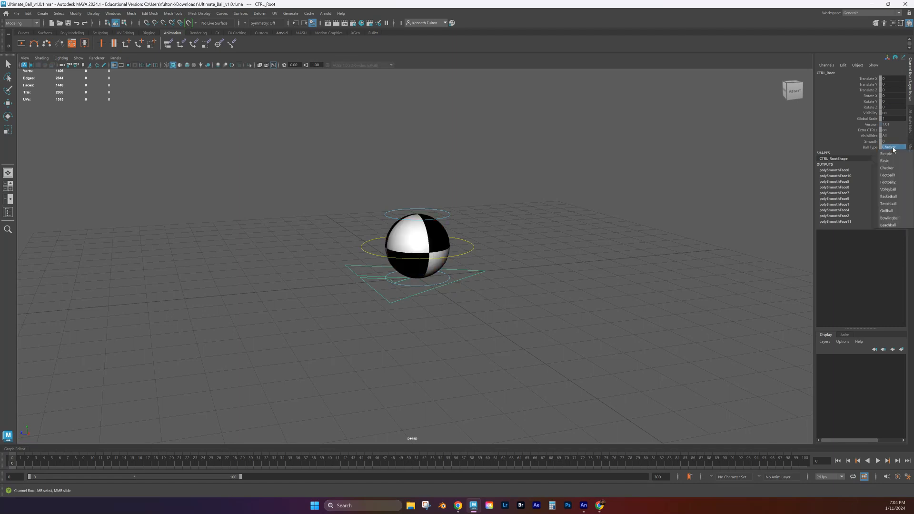
pyautogui.click(888, 182)
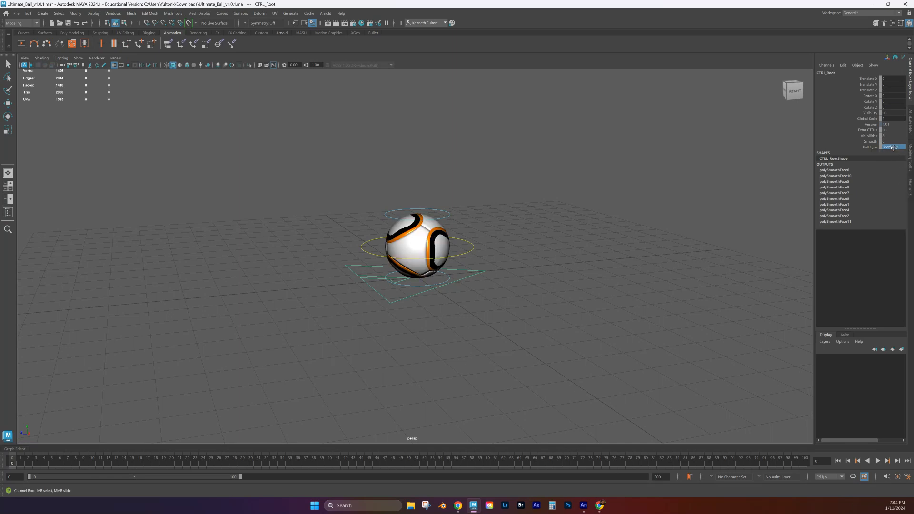
pyautogui.click(891, 147)
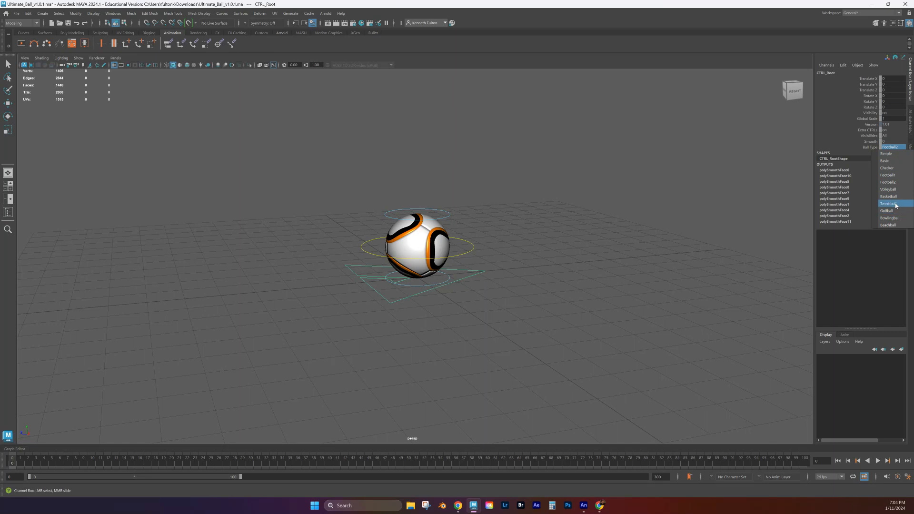
pyautogui.click(892, 162)
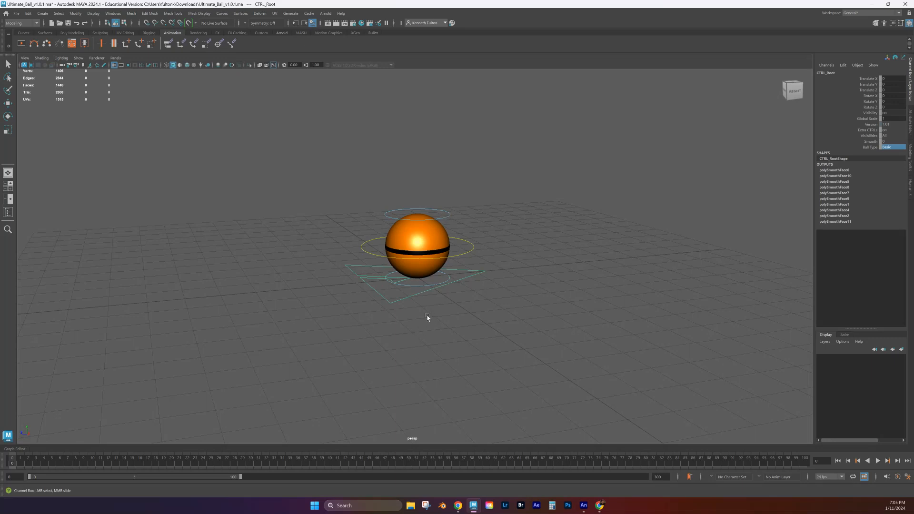
# Step: Try moving the root control slightly along the Z axis and undo the move
pyautogui.press('q')
pyautogui.click(398, 305)
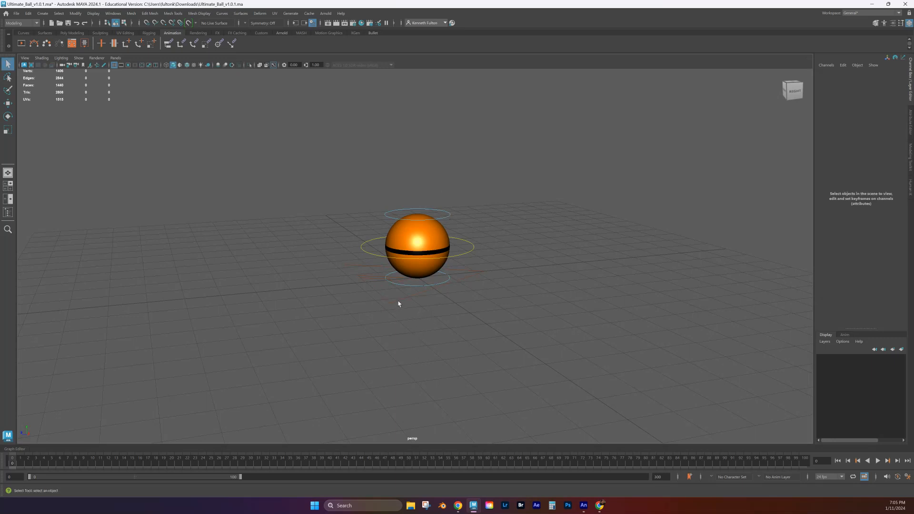
pyautogui.click(398, 303)
pyautogui.press('w')
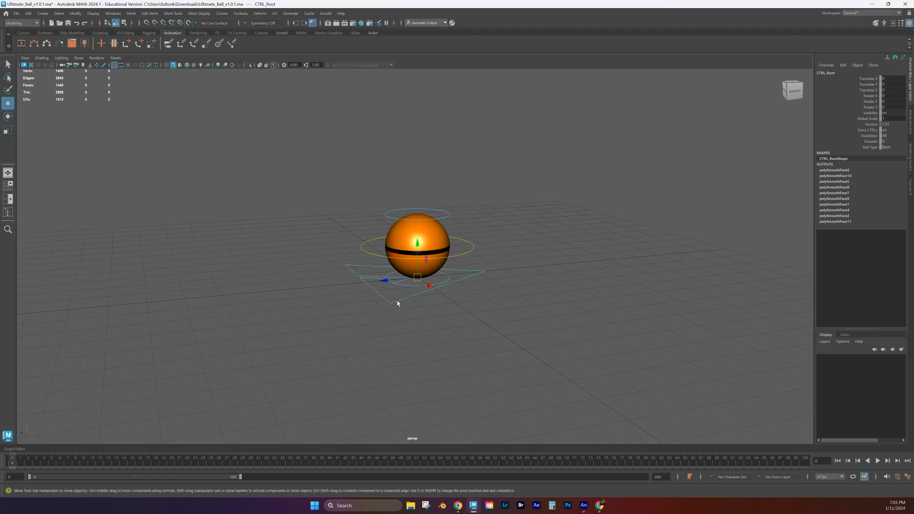
pyautogui.moveTo(390, 284)
pyautogui.mouseDown()
pyautogui.moveTo(290, 299)
pyautogui.moveTo(518, 277)
pyautogui.moveTo(292, 288)
pyautogui.moveTo(385, 281)
pyautogui.mouseUp()
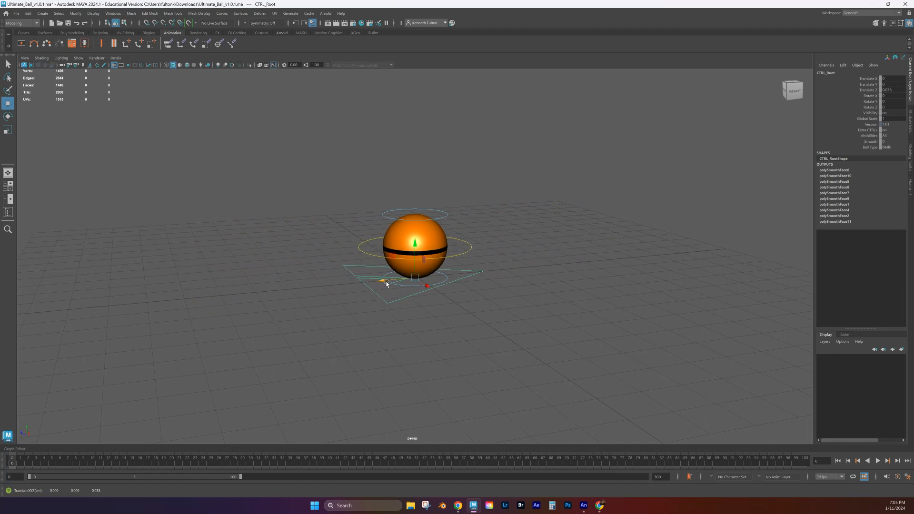
pyautogui.hotkey('ctrl', 'z')
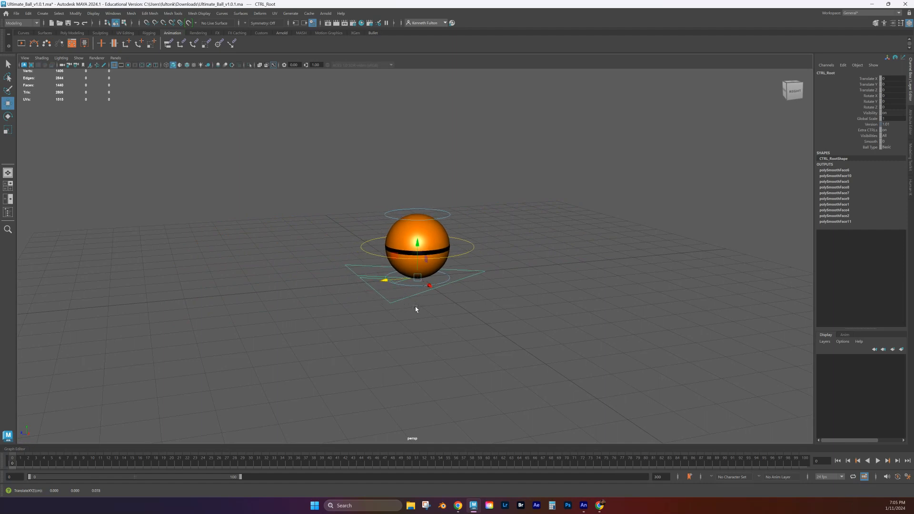
# Step: Try moving the main control around the ball's middle in the YZ plane and undo the move
pyautogui.click(485, 338)
pyautogui.scroll(-2, 472, 311)
pyautogui.keyDown('alt'); pyautogui.moveTo(466, 315); pyautogui.dragTo(457, 313); pyautogui.keyUp('alt')
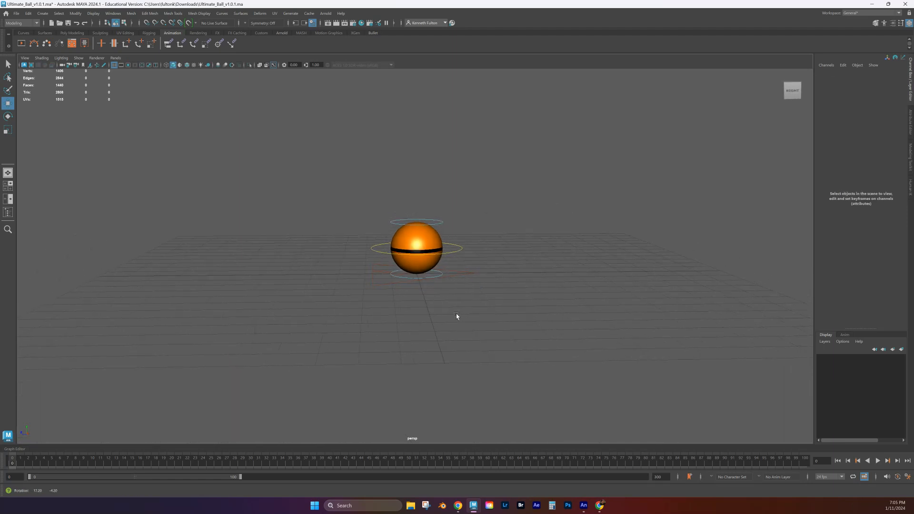
pyautogui.click(459, 249)
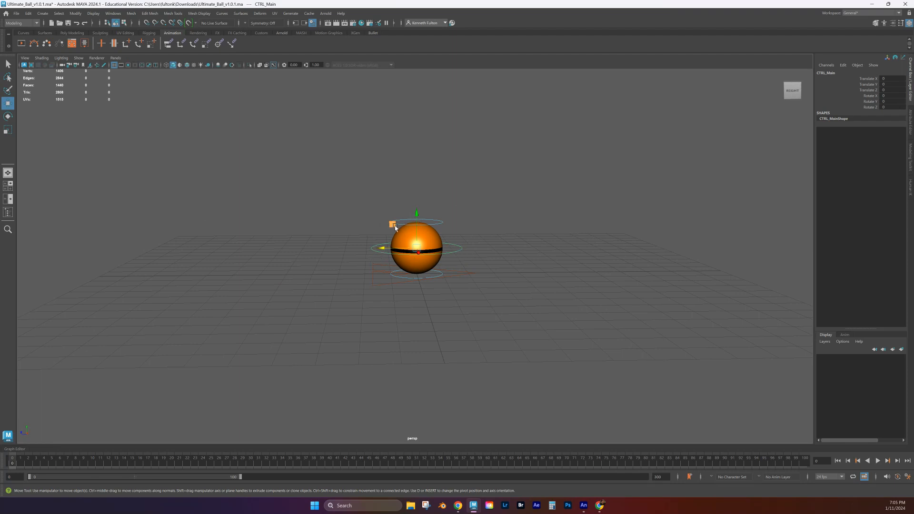
pyautogui.moveTo(392, 223)
pyautogui.mouseDown()
pyautogui.moveTo(284, 188)
pyautogui.moveTo(327, 162)
pyautogui.moveTo(476, 179)
pyautogui.moveTo(265, 174)
pyautogui.moveTo(391, 160)
pyautogui.moveTo(413, 166)
pyautogui.moveTo(350, 166)
pyautogui.moveTo(343, 175)
pyautogui.moveTo(401, 181)
pyautogui.moveTo(355, 181)
pyautogui.moveTo(380, 222)
pyautogui.mouseUp()
pyautogui.hotkey('ctrl', 'z')
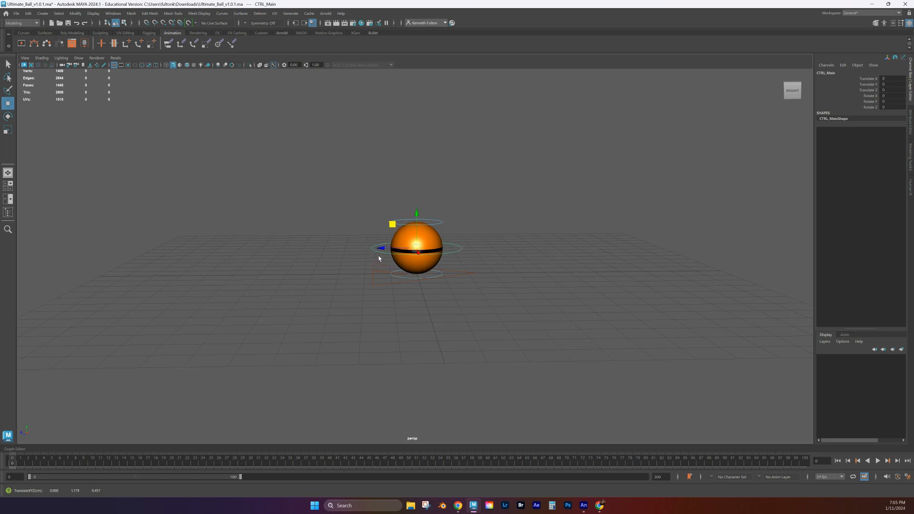
# Step: Try rotating the main control, undo the rotation, and switch to the Scale tool
pyautogui.press('e')
pyautogui.moveTo(430, 219)
pyautogui.mouseDown()
pyautogui.moveTo(451, 236)
pyautogui.moveTo(386, 218)
pyautogui.moveTo(445, 239)
pyautogui.moveTo(417, 220)
pyautogui.moveTo(431, 235)
pyautogui.mouseUp()
pyautogui.hotkey('ctrl', 'z')
pyautogui.press('r')
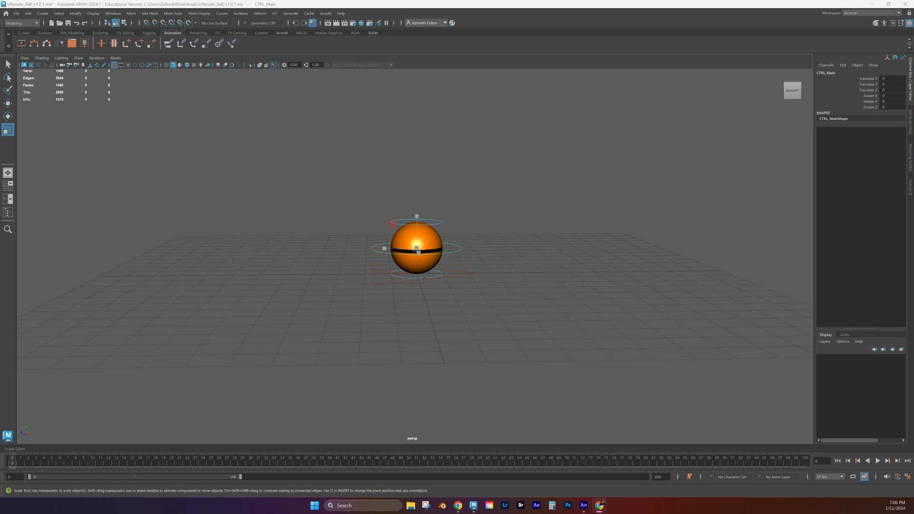
# Step: Examine the Squash & Stretch reference image in the browser and return to Maya
pyautogui.moveTo(0, 56); pyautogui.dragTo(400, 8)
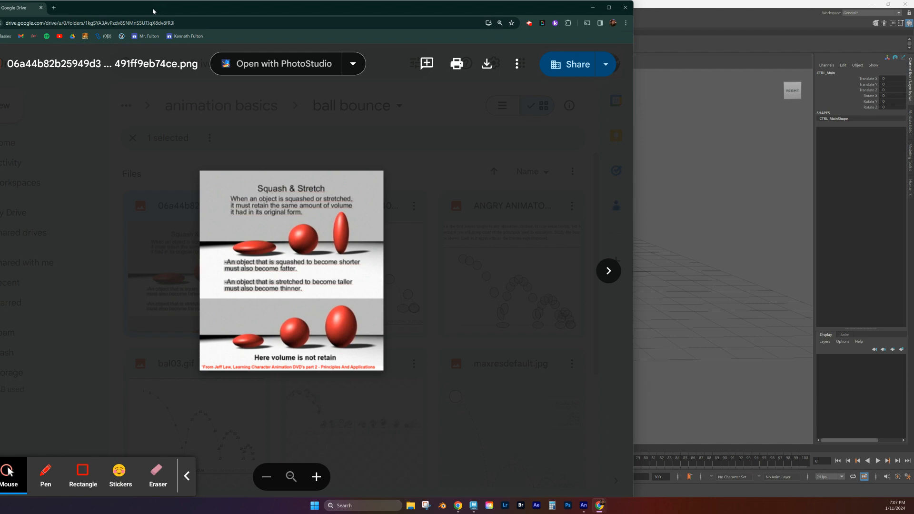
pyautogui.moveTo(153, 9); pyautogui.dragTo(0, 18)
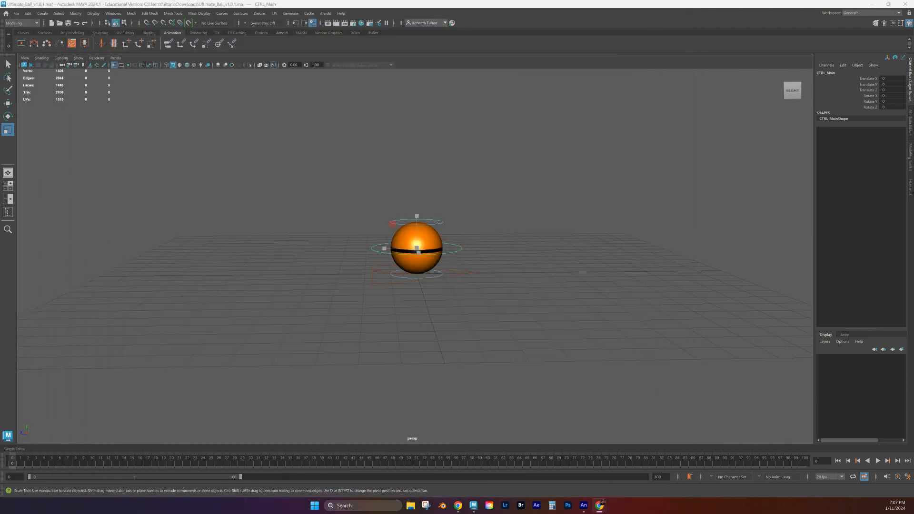
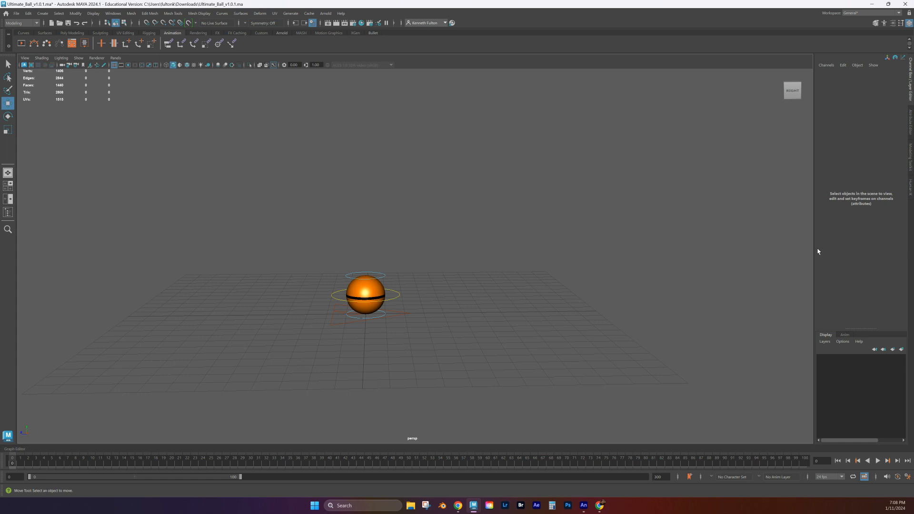
# Step: Move the main control to about Translate Y 7.1 and Translate Z 11, and set a key at frame 0
pyautogui.click(335, 300)
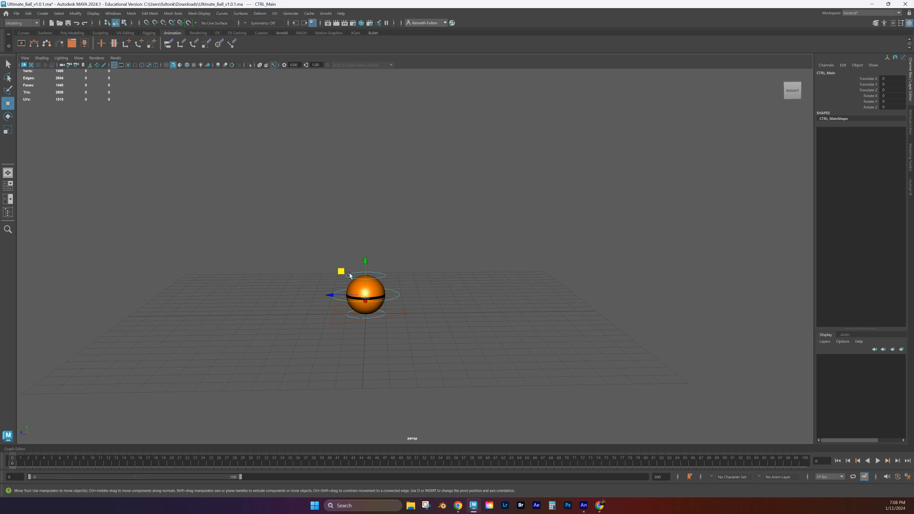
pyautogui.moveTo(341, 274); pyautogui.dragTo(103, 134)
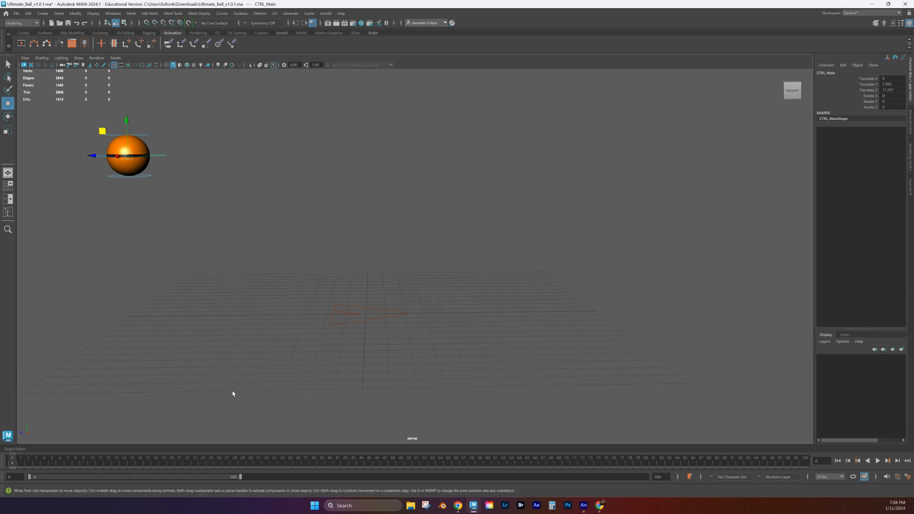
pyautogui.scroll(-2, 228, 386)
pyautogui.keyDown('alt'); pyautogui.moveTo(228, 386); pyautogui.dragTo(242, 367); pyautogui.keyUp('alt')
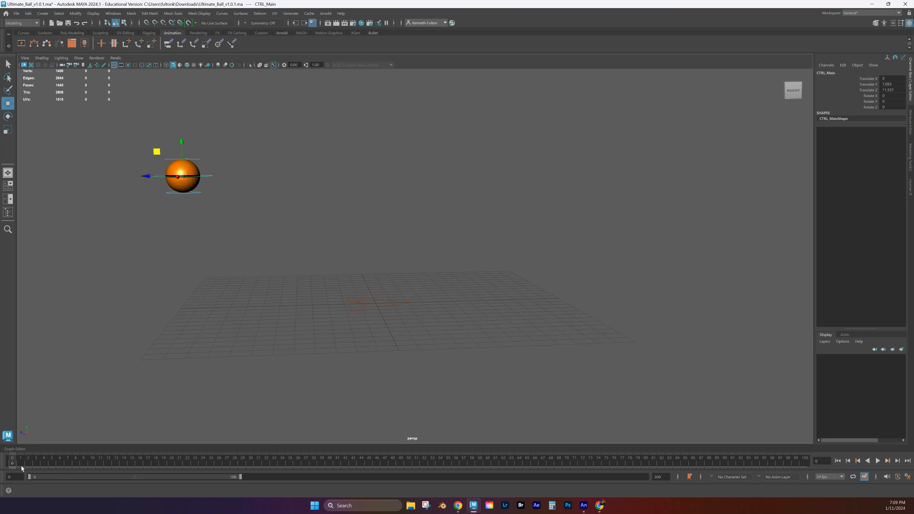
pyautogui.press('s')
# Step: Set the end time of the animation to frame 50
pyautogui.doubleClick(664, 477)
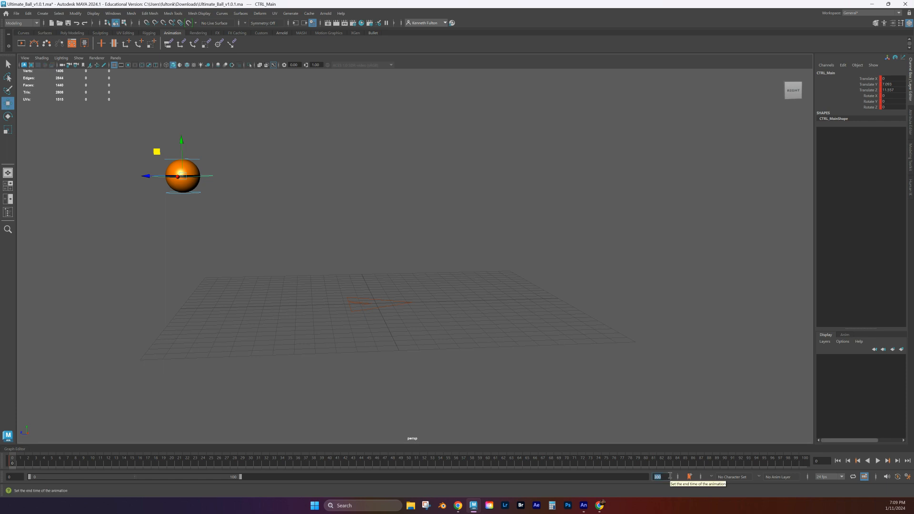
pyautogui.write('50')
pyautogui.press('Return')
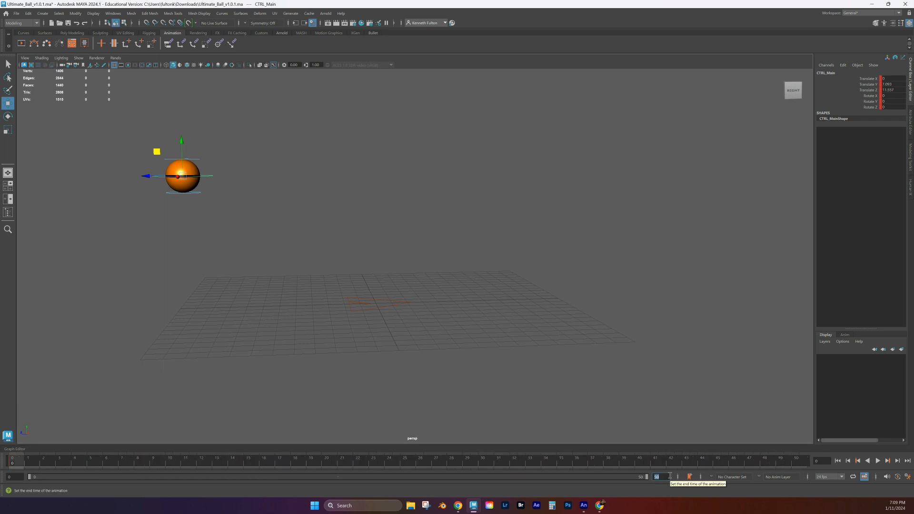
pyautogui.moveTo(662, 477); pyautogui.dragTo(657, 477)
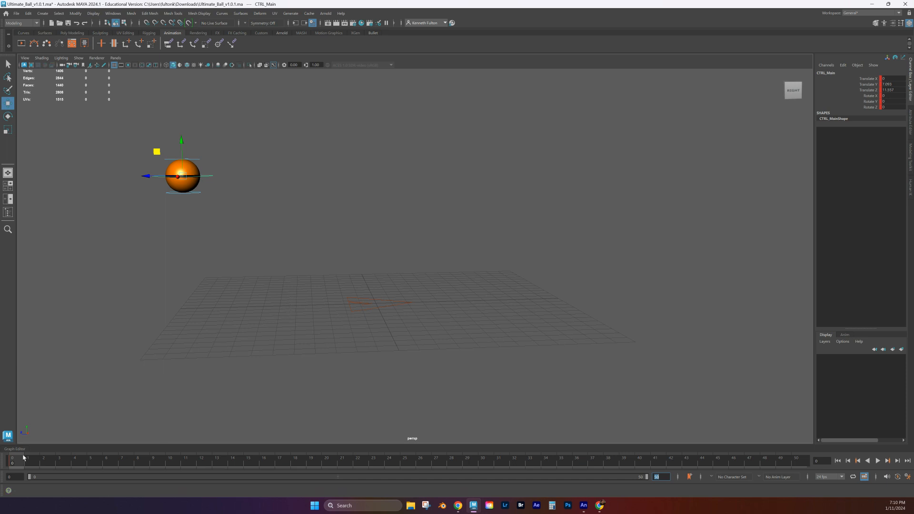
# Step: Play back the timeline from frame 0 to judge the timing
pyautogui.hotkey('alt', 'v')
pyautogui.moveTo(22, 465); pyautogui.dragTo(234, 467)
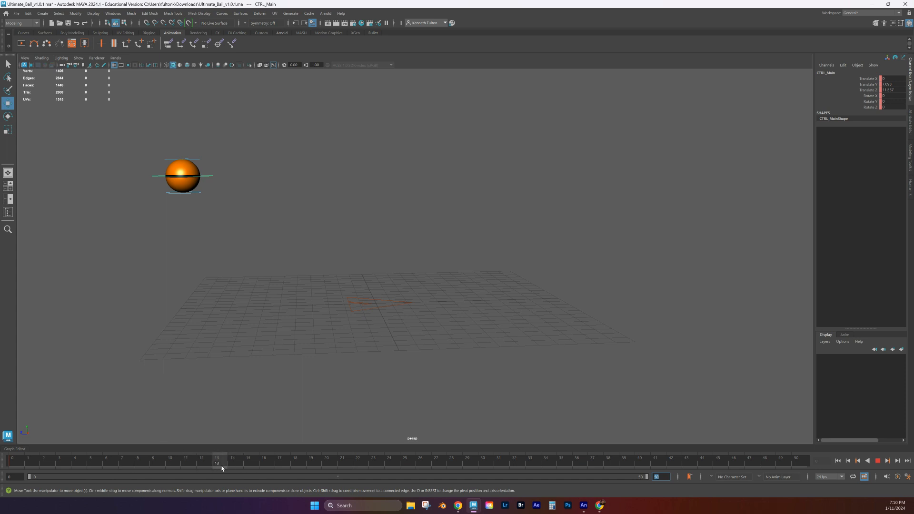
# Step: At frame 15, move the main control to ground level, about Translate Y 0 and Translate Z 5.8, and set a key
pyautogui.hotkey('alt', 'v')
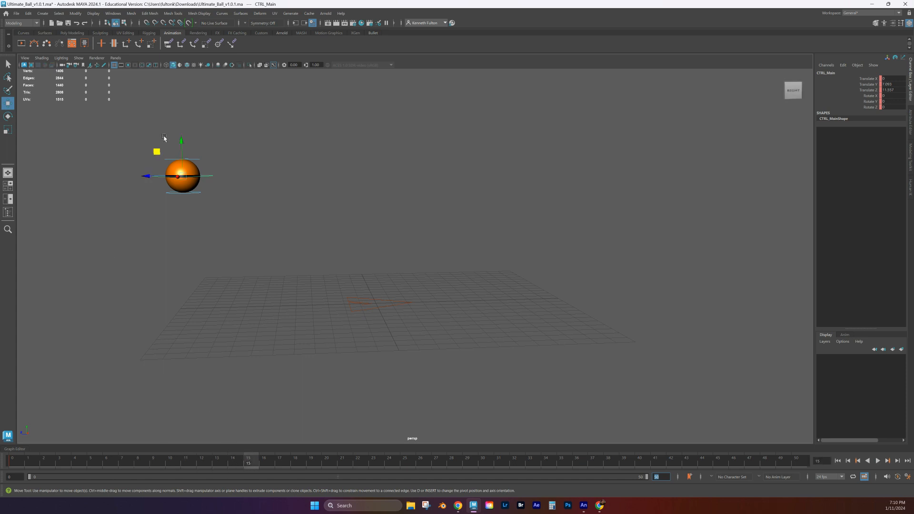
pyautogui.moveTo(157, 153); pyautogui.dragTo(257, 267)
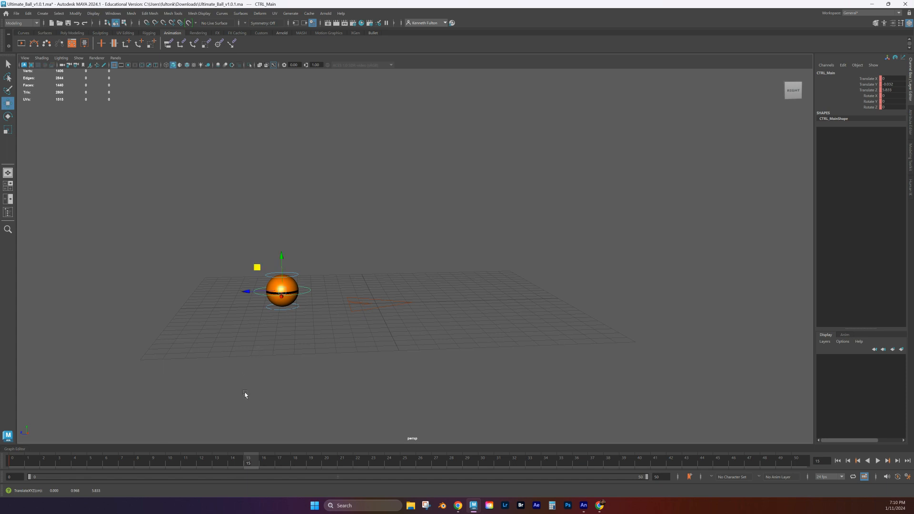
pyautogui.press('s')
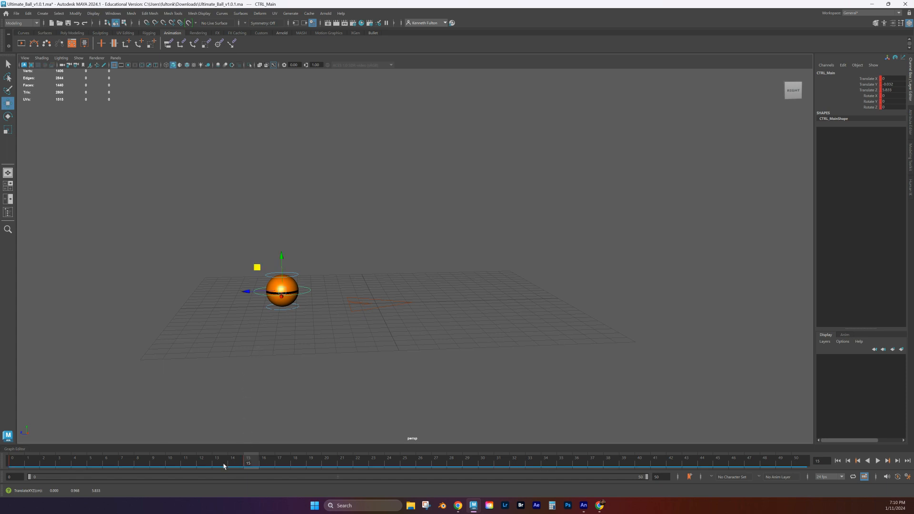
# Step: Add an editable motion trail to the main control and review the drop, ending at frame 15
pyautogui.hotkey('alt', 'v')
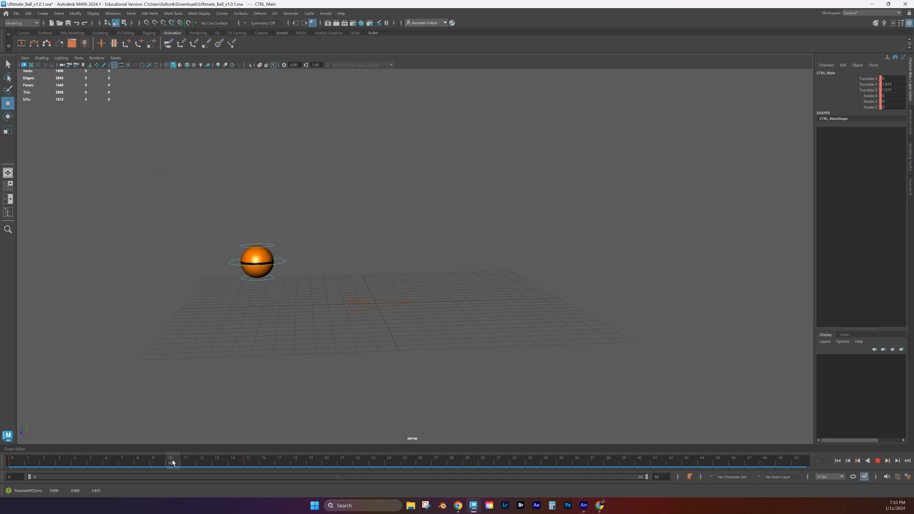
pyautogui.click(258, 466)
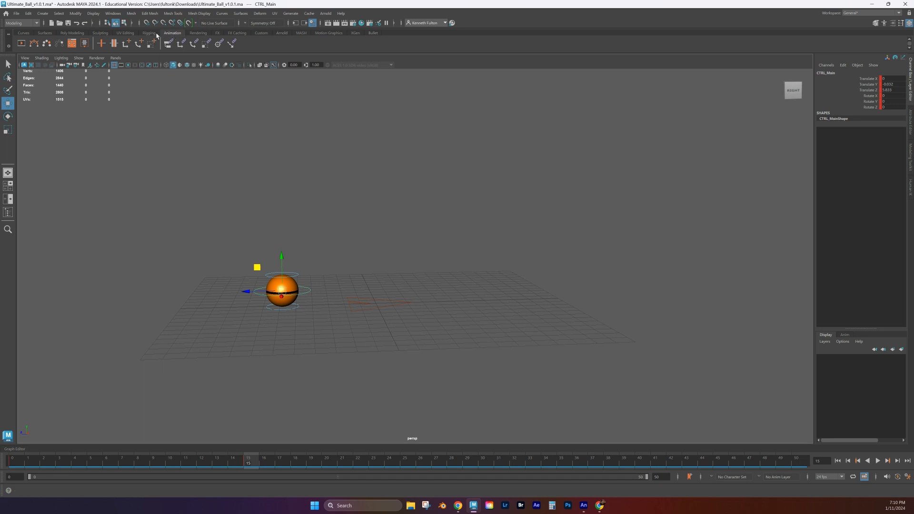
pyautogui.click(34, 45)
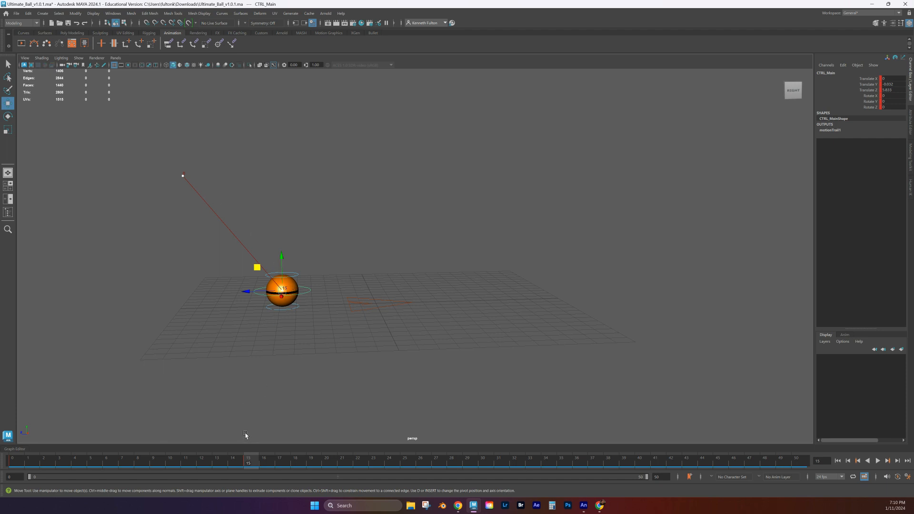
pyautogui.hotkey('alt', 'v')
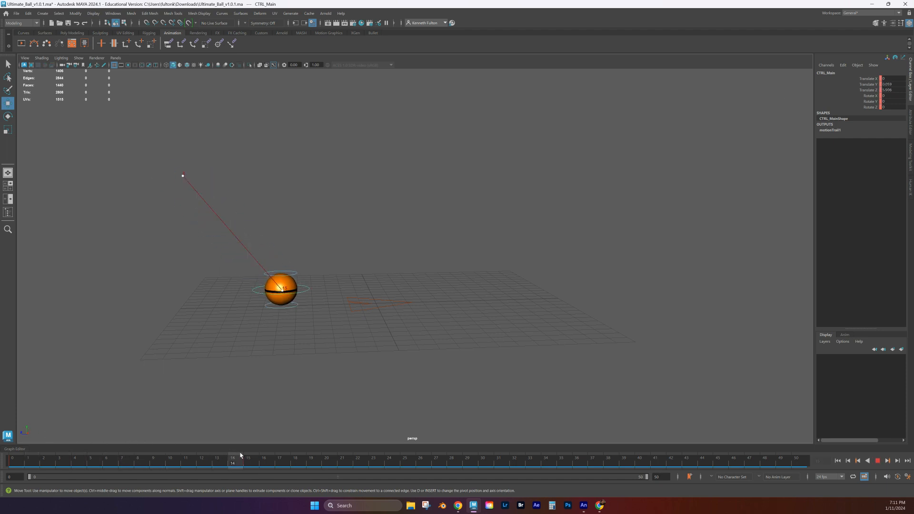
pyautogui.moveTo(241, 456); pyautogui.dragTo(256, 458)
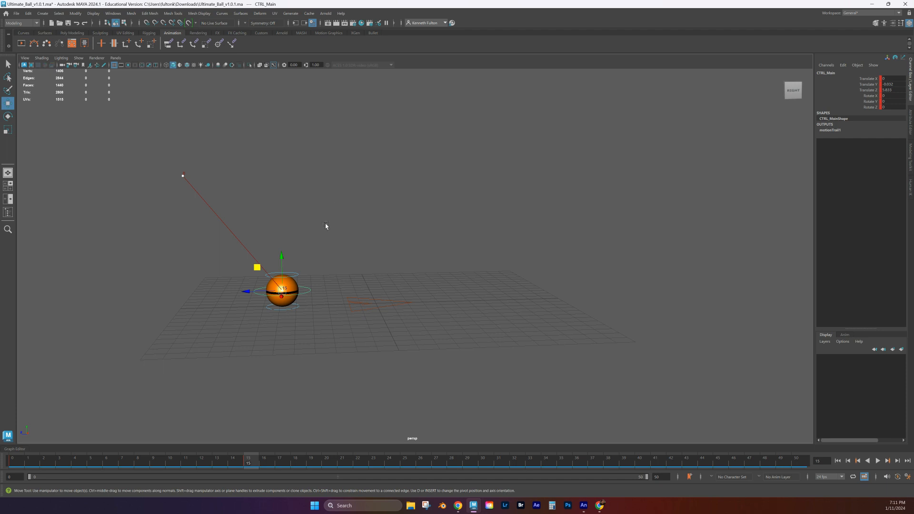
# Step: At frame 23, move the main control up to about Translate Y 4.4 and Translate Z 2.9, and set a key
pyautogui.moveTo(254, 468); pyautogui.dragTo(373, 469)
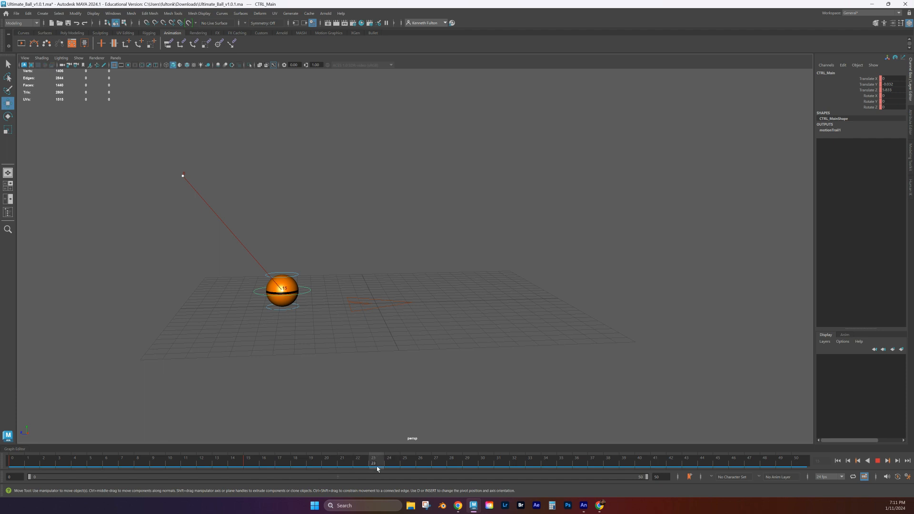
pyautogui.moveTo(257, 268); pyautogui.dragTo(303, 196)
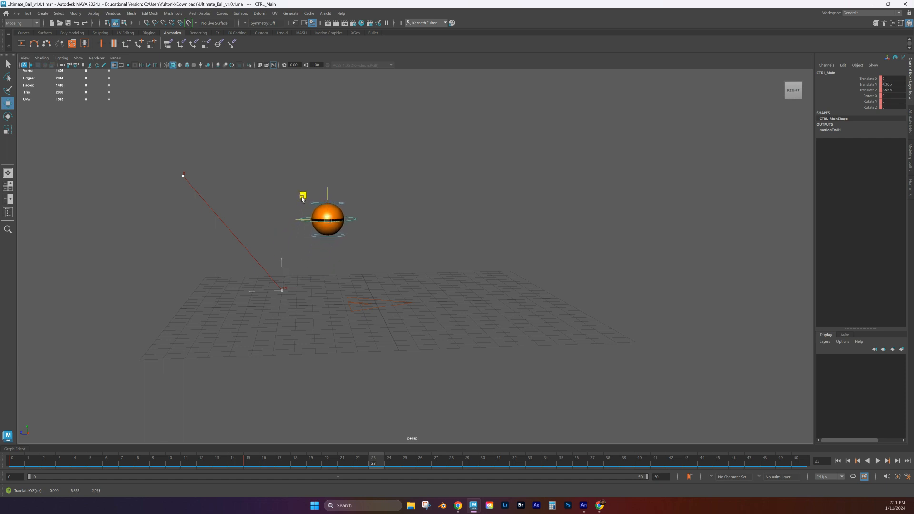
pyautogui.press('s')
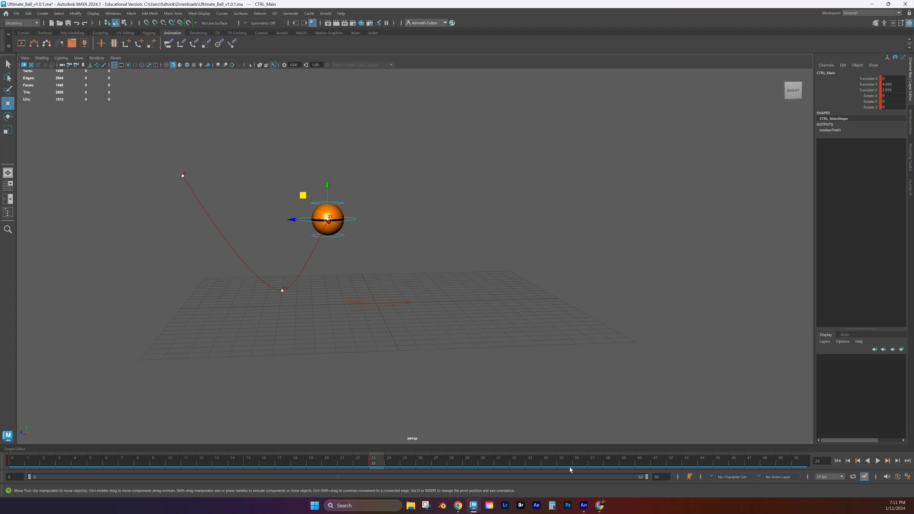
# Step: Play back the animation up to frame 23 to judge the first bounce
pyautogui.hotkey('alt', 'v')
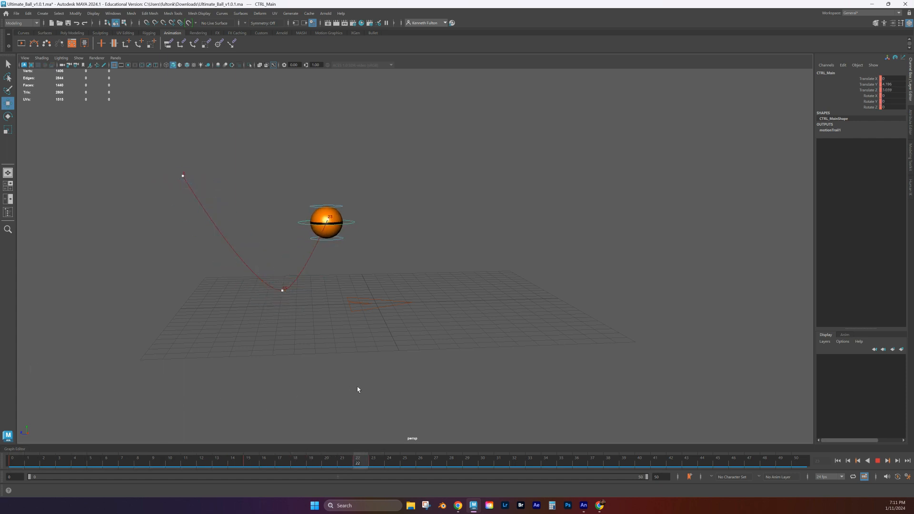
pyautogui.press('Escape')
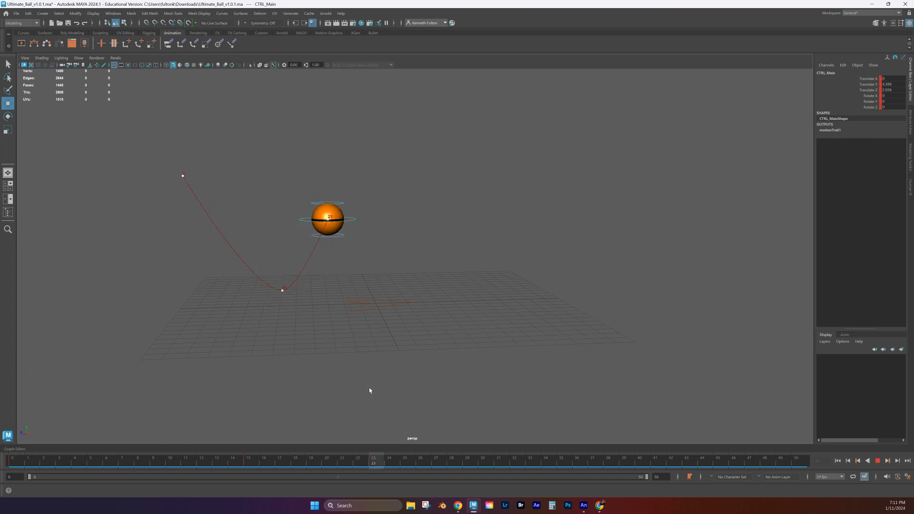
pyautogui.press('w')
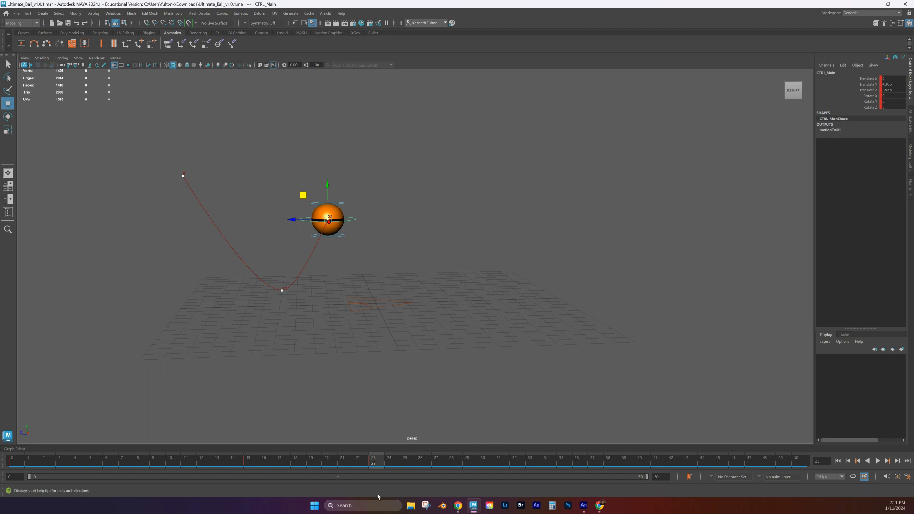
# Step: At frame 29, move the main control down to the ground, about Translate Y 0 and Translate Z 0, and set a key
pyautogui.hotkey('alt', 'v')
pyautogui.moveTo(423, 469); pyautogui.dragTo(466, 469)
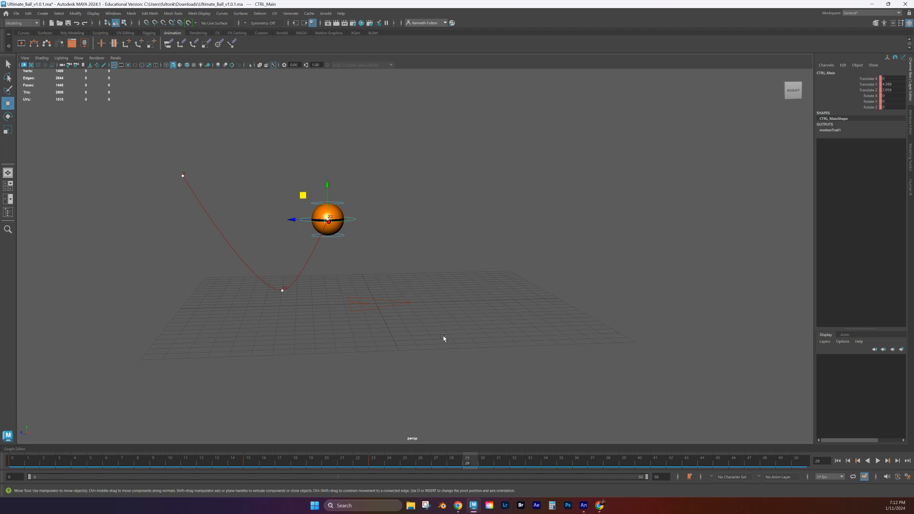
pyautogui.click(113, 14)
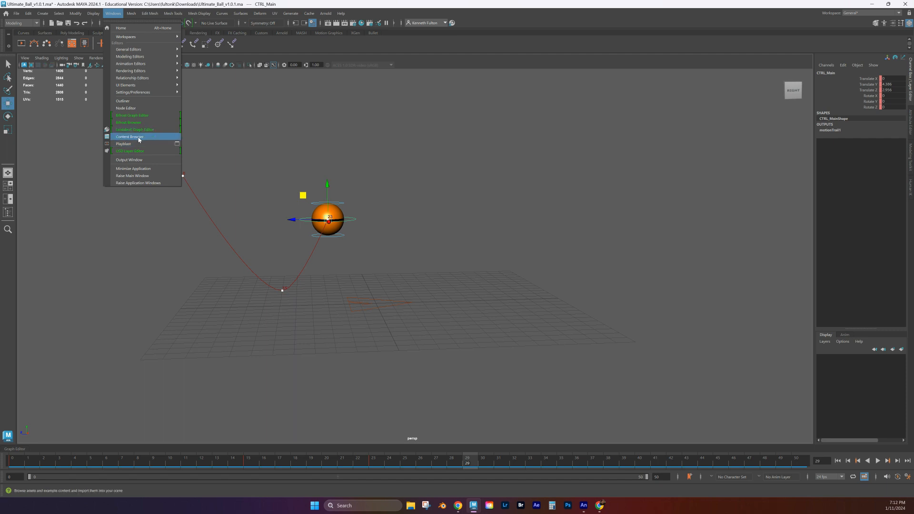
pyautogui.click(276, 3)
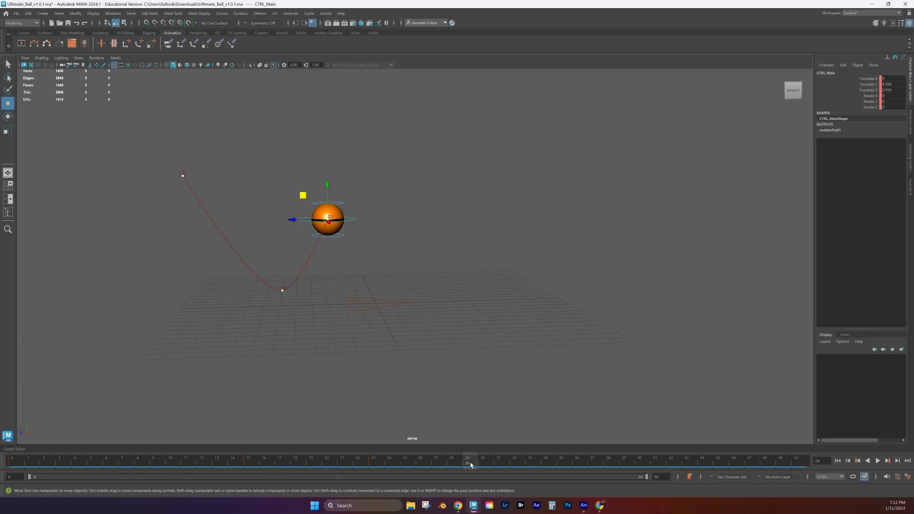
pyautogui.hotkey('alt', 'v')
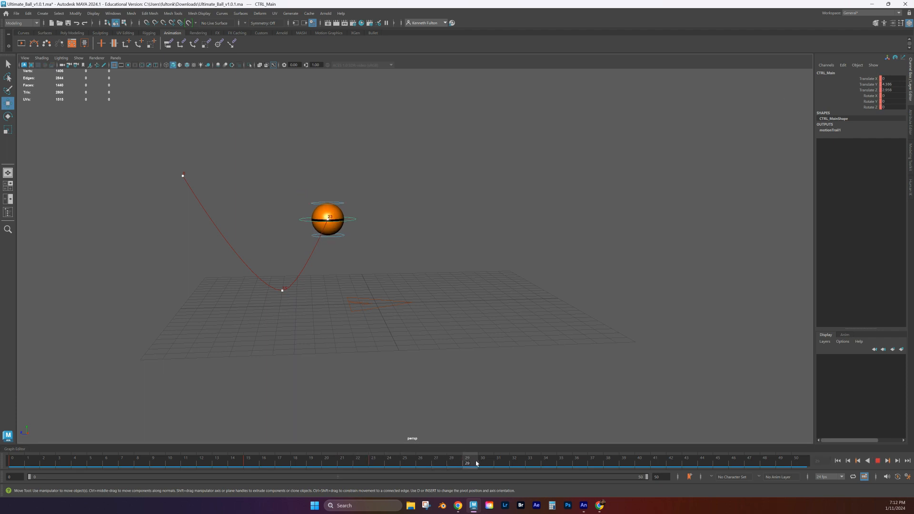
pyautogui.hotkey('alt', 'v')
pyautogui.moveTo(305, 199); pyautogui.dragTo(353, 265)
pyautogui.press('s')
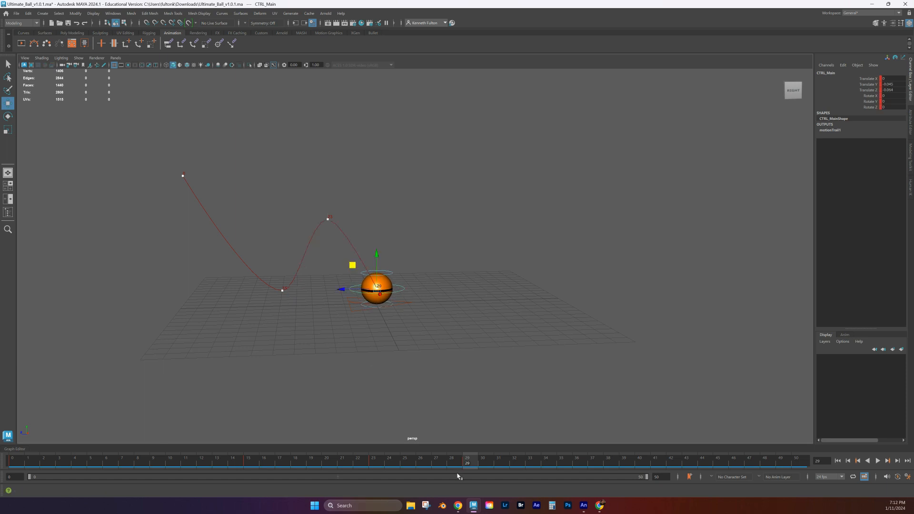
# Step: At frame 35, raise the main control to about Translate Y 2.9 and Translate Z -2.1, and key the second bounce peak
pyautogui.hotkey('alt', 'v')
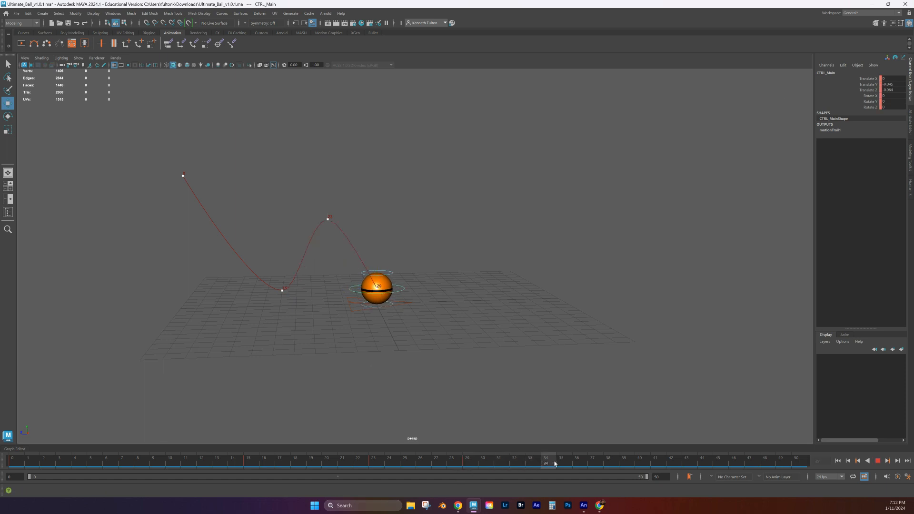
pyautogui.hotkey('alt', 'v')
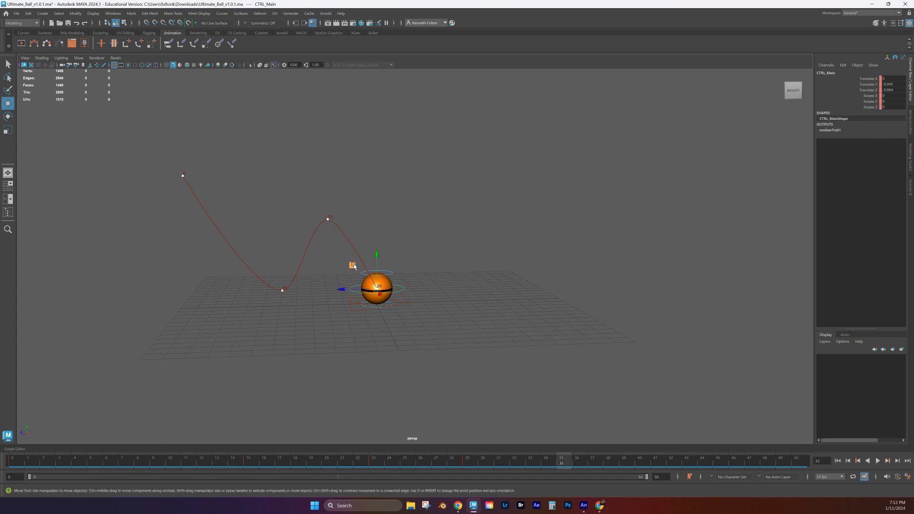
pyautogui.moveTo(384, 236)
pyautogui.mouseDown(button='middle')
pyautogui.moveTo(392, 216)
pyautogui.moveTo(384, 221)
pyautogui.mouseUp(button='middle')
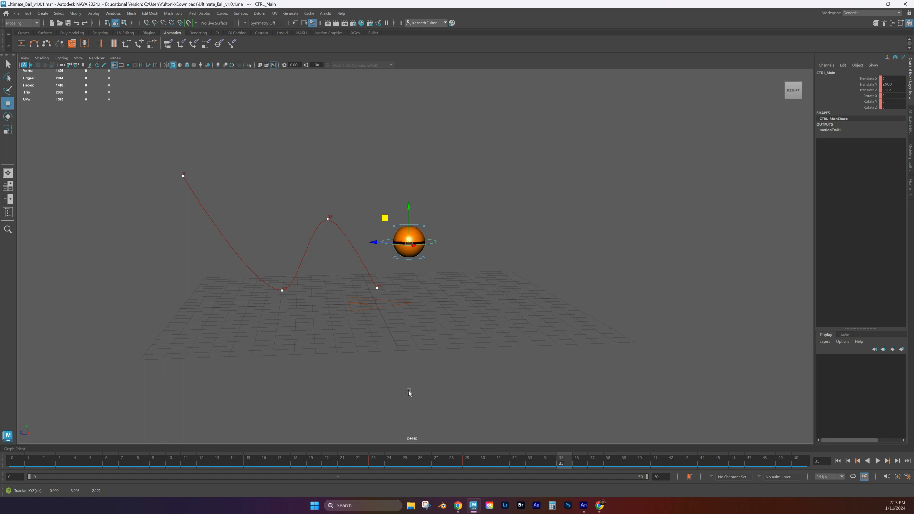
# Step: At frame 39, lower the main control to about Translate Y 0.1 and Translate Z -4.4, and set a key
pyautogui.moveTo(561, 464); pyautogui.dragTo(628, 467)
pyautogui.moveTo(384, 216); pyautogui.dragTo(421, 265, button='middle')
pyautogui.press('s')
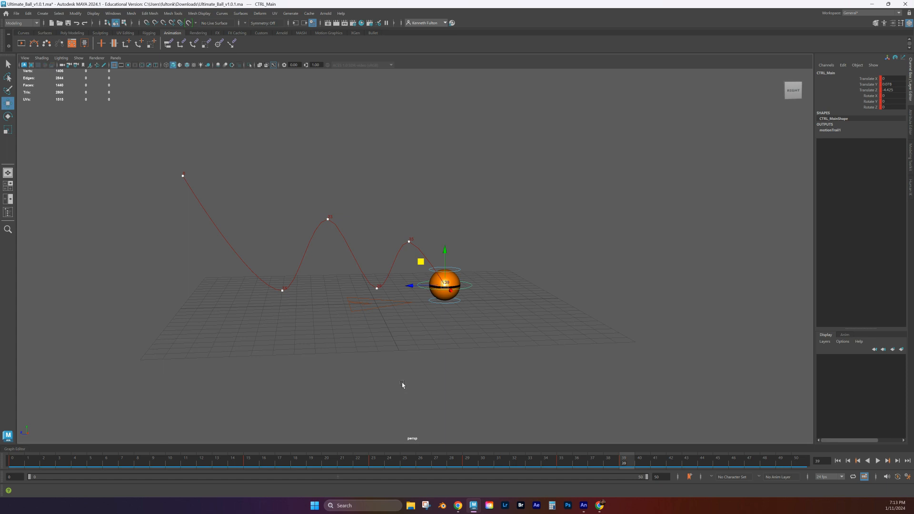
# Step: Play back the full bounce path and return to frame 0
pyautogui.click(878, 461)
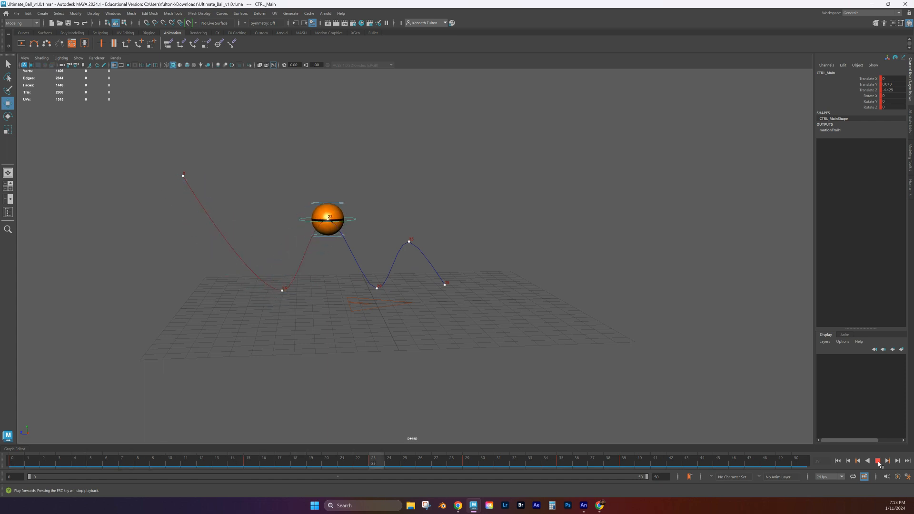
pyautogui.click(260, 462)
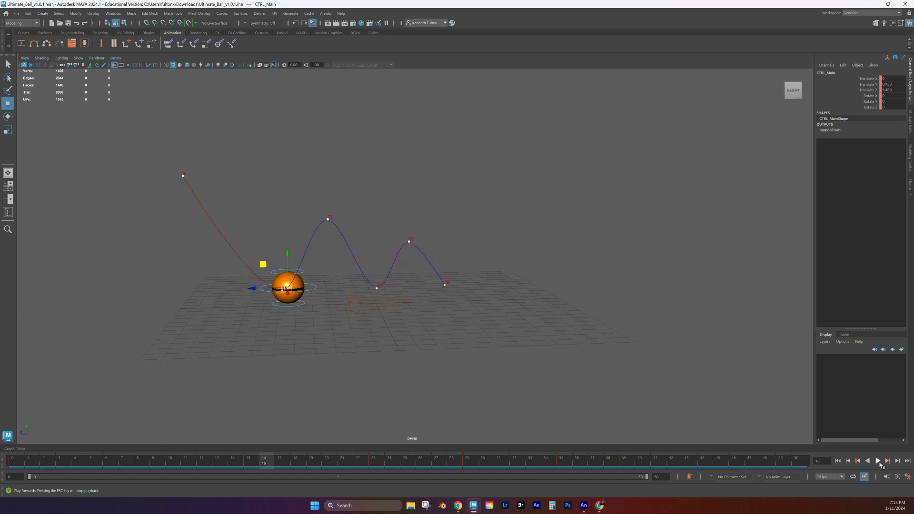
pyautogui.moveTo(266, 464); pyautogui.dragTo(11, 457)
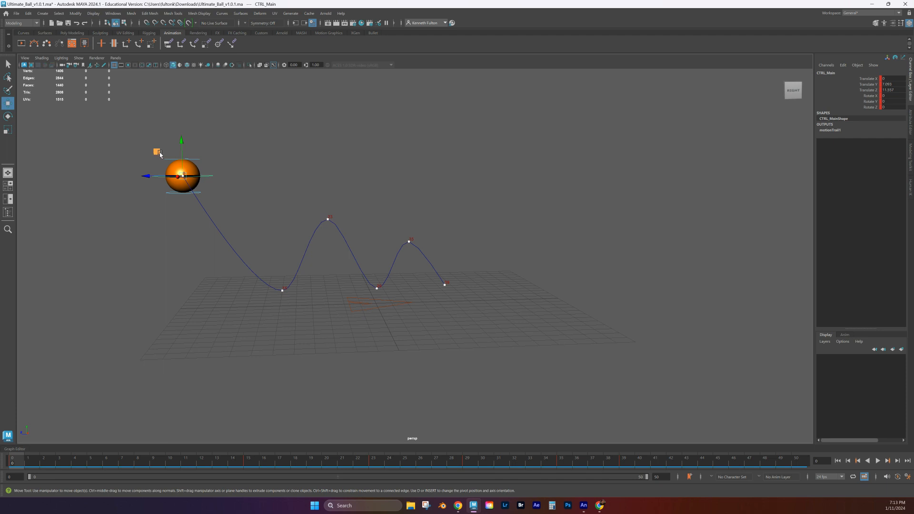
# Step: At frame 3, shift the main control forward along the path to about Translate Z 10.1 and key it
pyautogui.moveTo(16, 463); pyautogui.dragTo(60, 464)
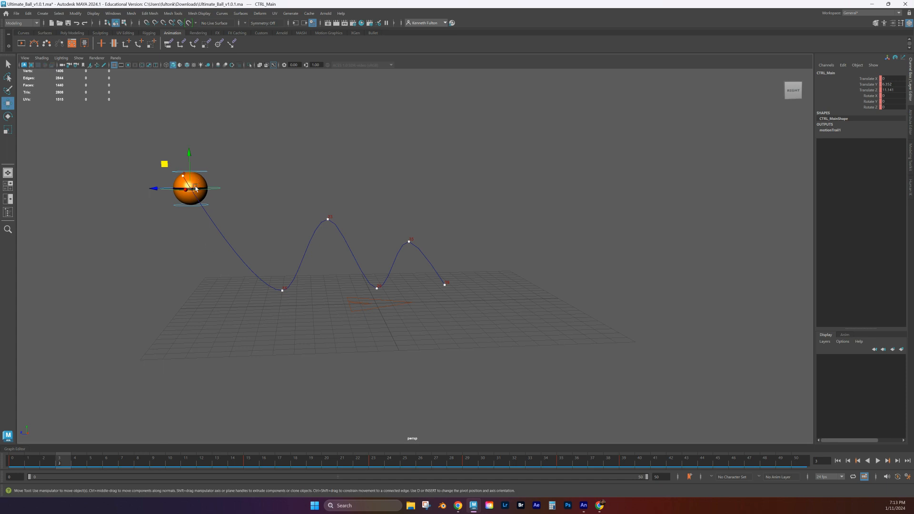
pyautogui.click(156, 189)
pyautogui.moveTo(156, 189); pyautogui.dragTo(174, 189)
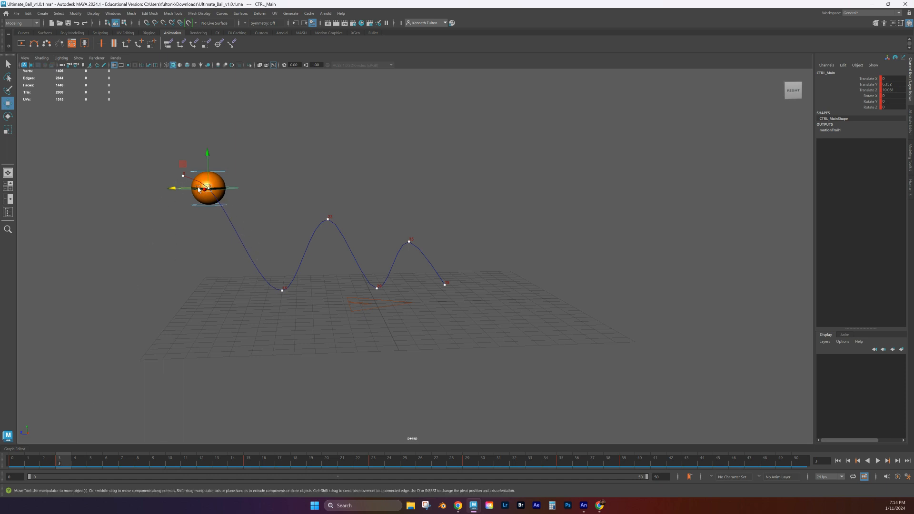
# Step: At frame 5, shift the main control forward to about Translate Z 8.8 and set a key to round the arc
pyautogui.moveTo(60, 463); pyautogui.dragTo(94, 462)
pyautogui.moveTo(186, 207); pyautogui.dragTo(194, 211)
pyautogui.press('s')
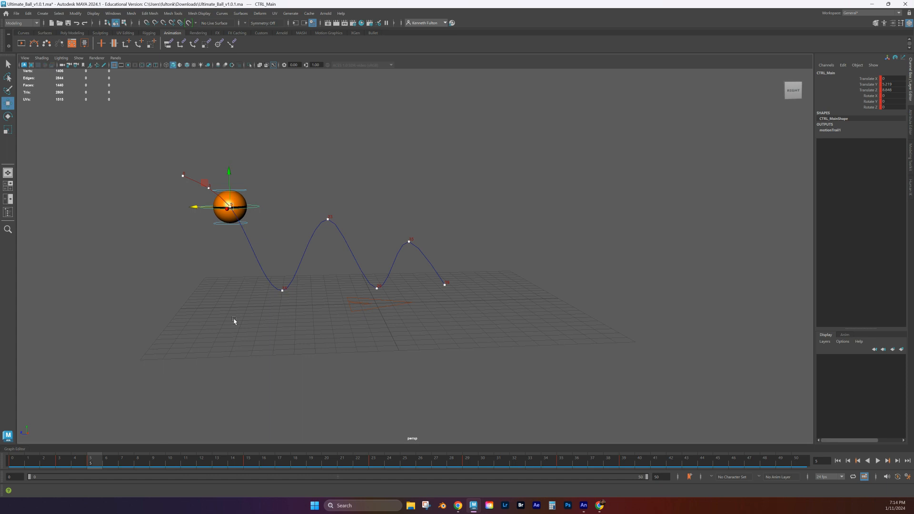
# Step: View the main control's curves in the Graph Editor as a floating window, and dock it collapsed beneath the viewport
pyautogui.click(116, 15)
pyautogui.moveTo(135, 65)
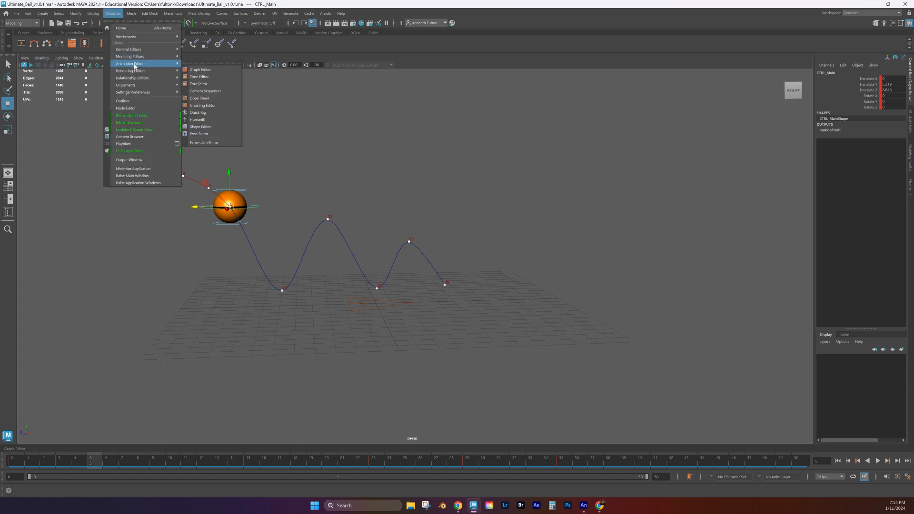
pyautogui.click(201, 70)
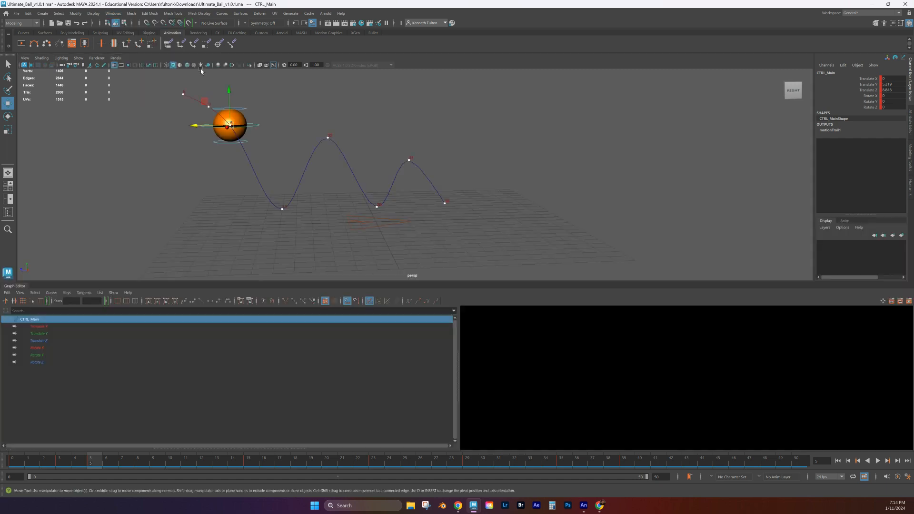
pyautogui.moveTo(22, 285); pyautogui.dragTo(82, 205)
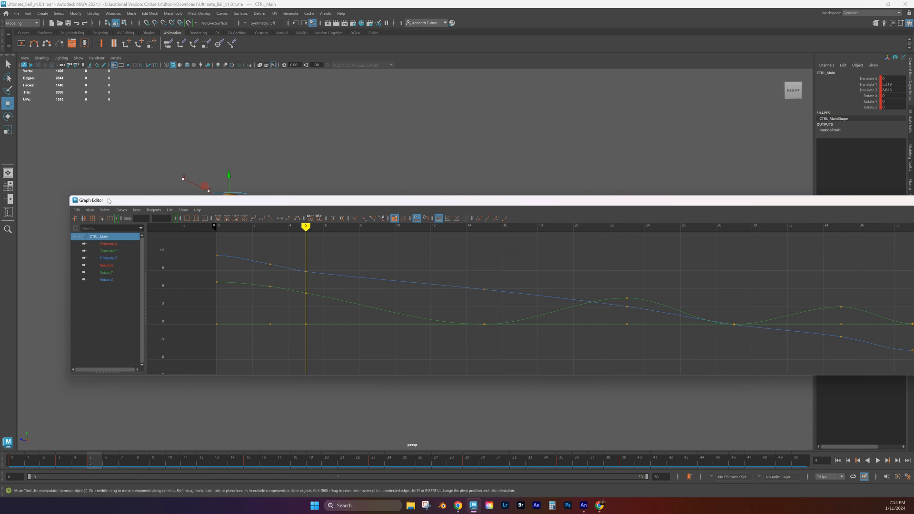
pyautogui.moveTo(112, 201); pyautogui.dragTo(81, 454)
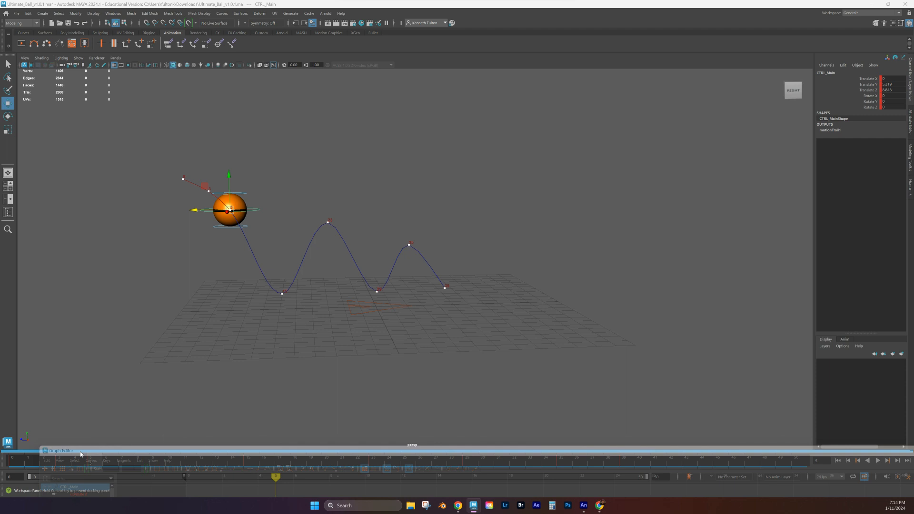
pyautogui.moveTo(81, 455); pyautogui.dragTo(81, 454)
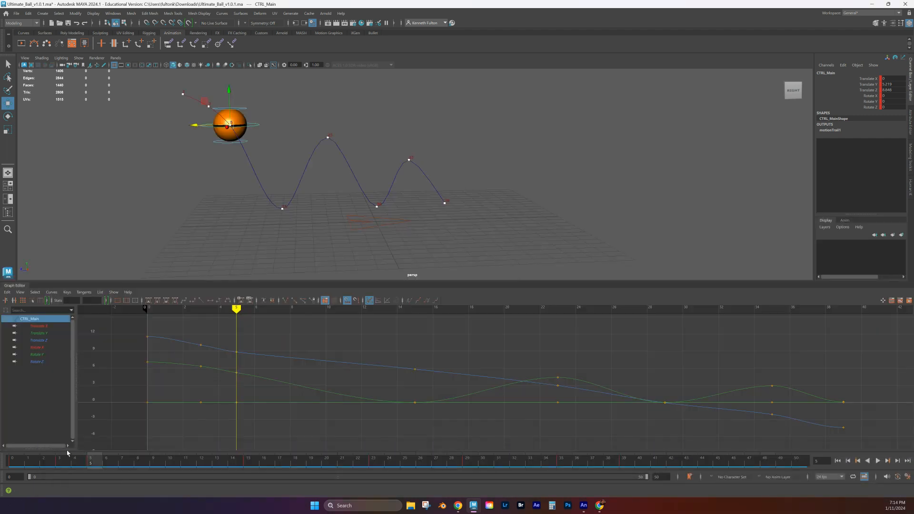
pyautogui.click(12, 286)
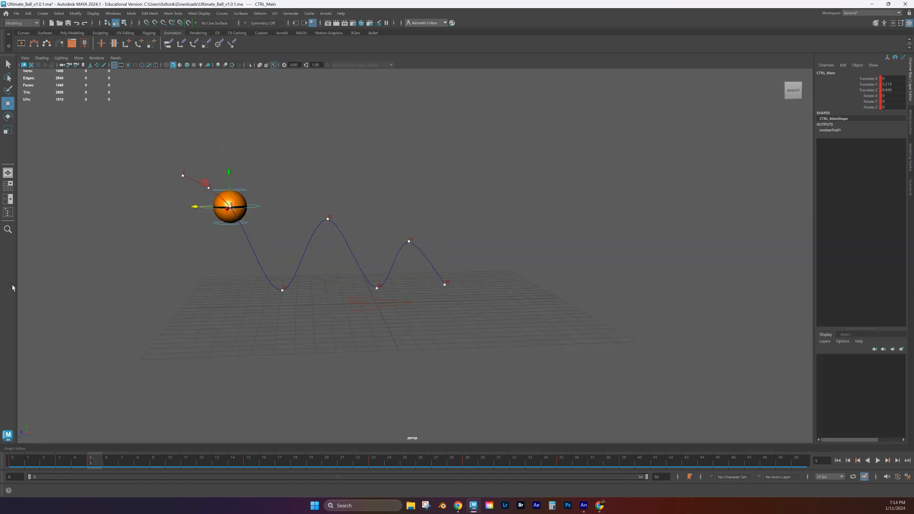
# Step: Expand the docked Graph Editor and review the main control's Translate X, Translate Z and Translate Y curves one at a time
pyautogui.click(21, 452)
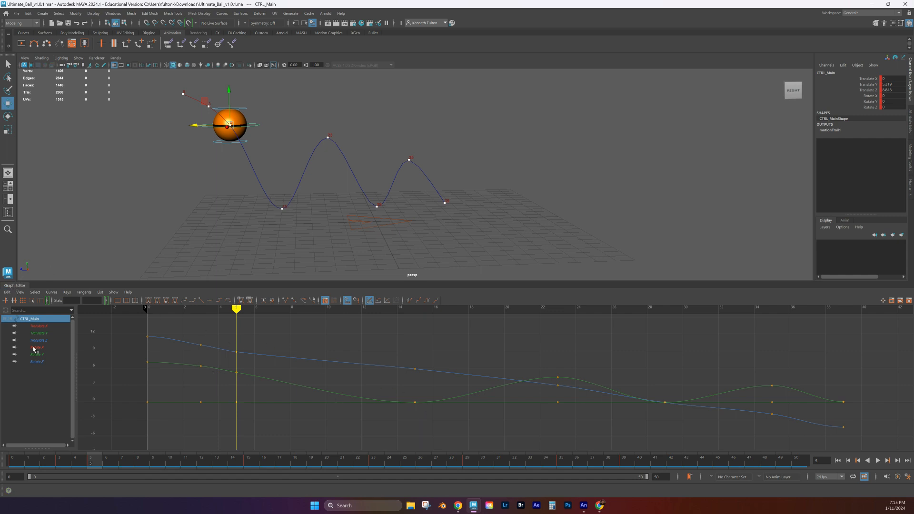
pyautogui.click(37, 326)
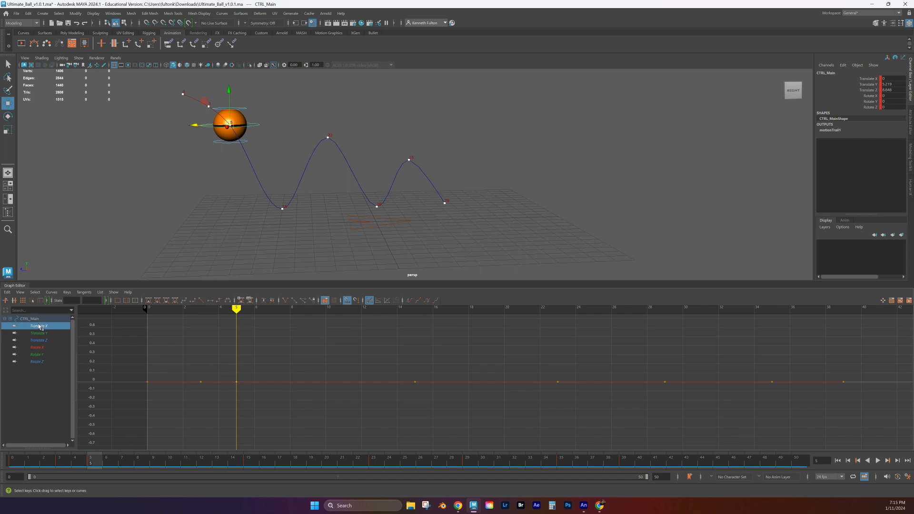
pyautogui.click(42, 340)
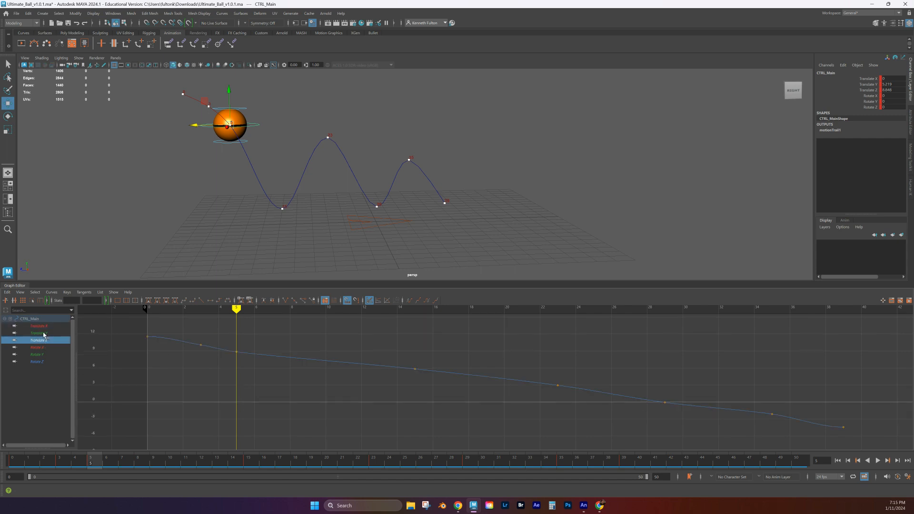
pyautogui.click(210, 348)
pyautogui.click(202, 366)
pyautogui.press('Up')
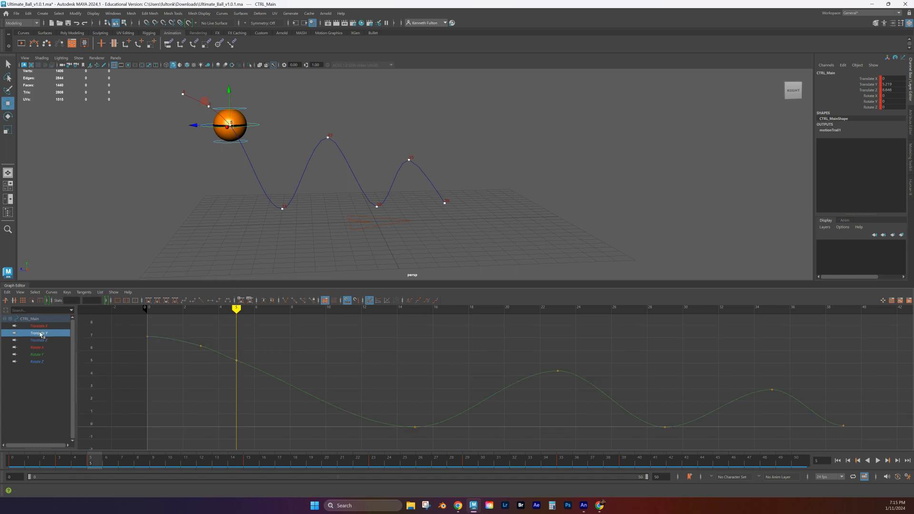
pyautogui.press('Up')
pyautogui.press('Down')
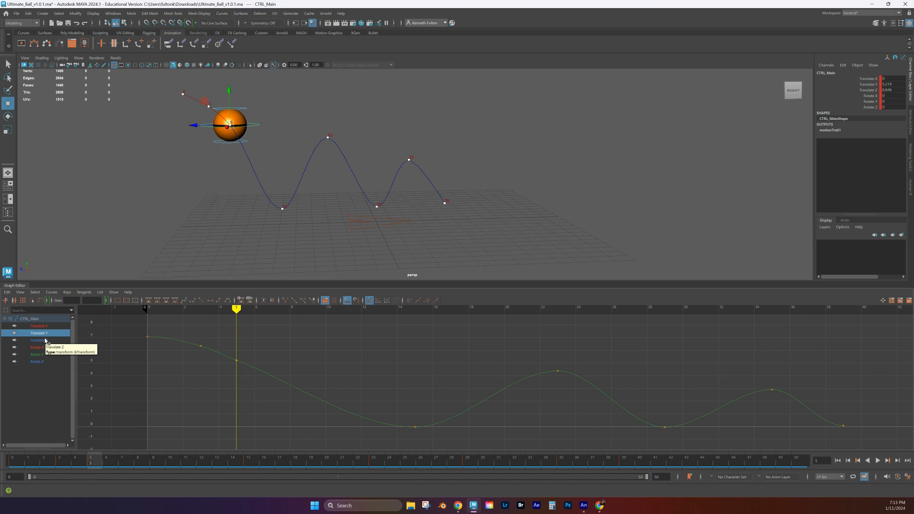
# Step: Turn off automatic loading of selected objects in the Graph Editor, and compare the Translate X, Translate Z and Rotate X curves
pyautogui.click(326, 300)
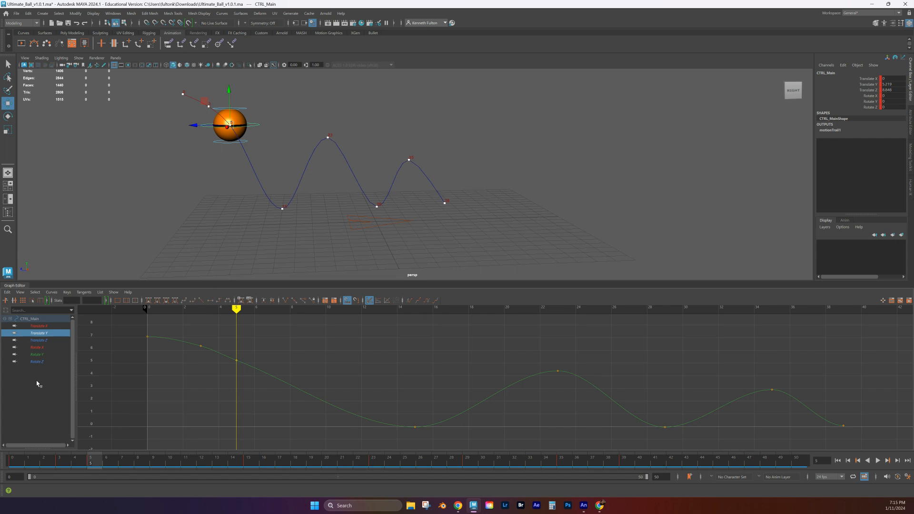
pyautogui.click(42, 327)
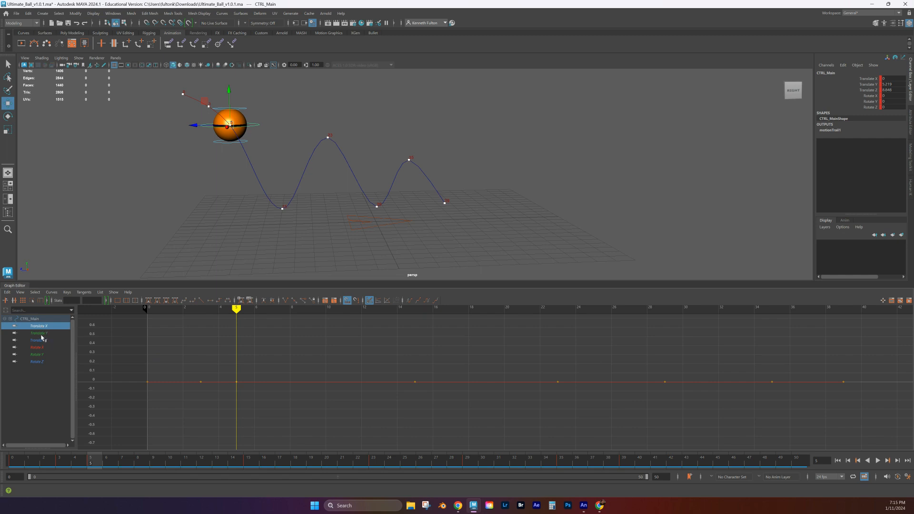
pyautogui.click(39, 341)
pyautogui.click(41, 349)
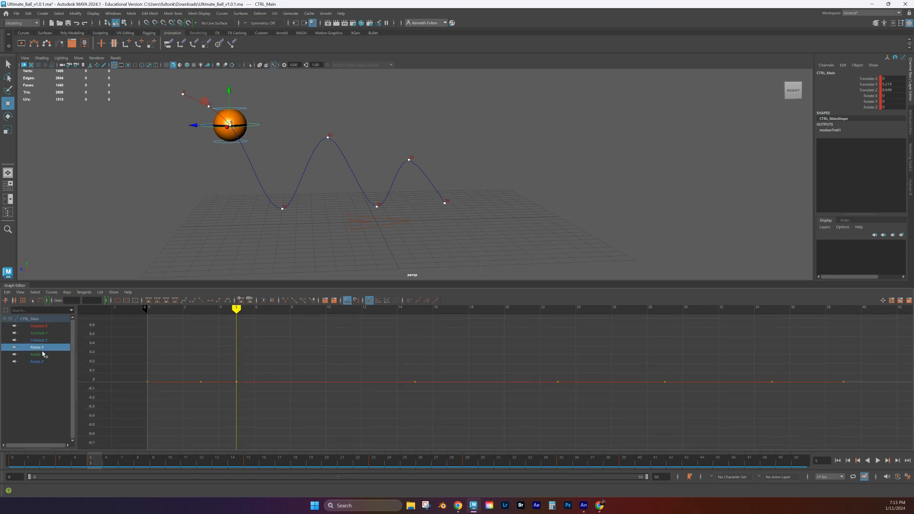
pyautogui.click(47, 328)
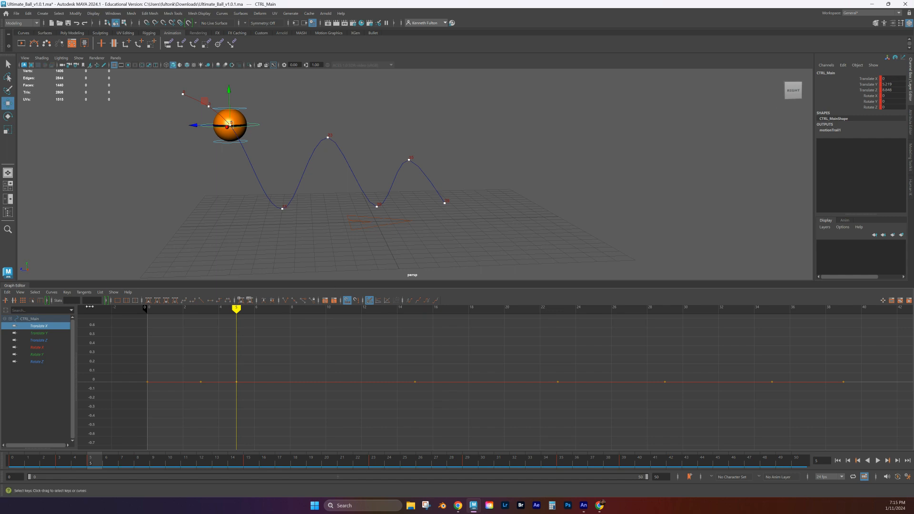
# Step: Play back the bounce, scrub to frame 11, and examine the Translate Y, Translate Z and rotation curves individually
pyautogui.hotkey('alt', 'v')
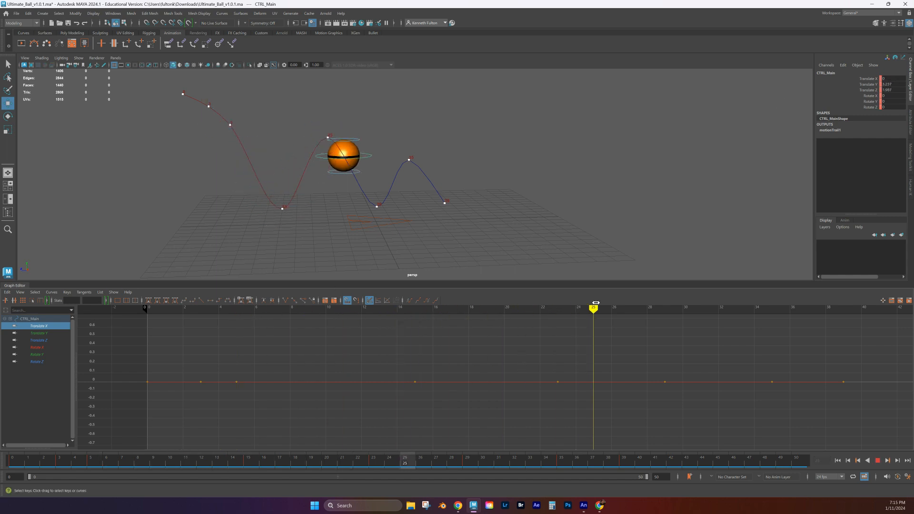
pyautogui.moveTo(419, 301); pyautogui.dragTo(343, 299)
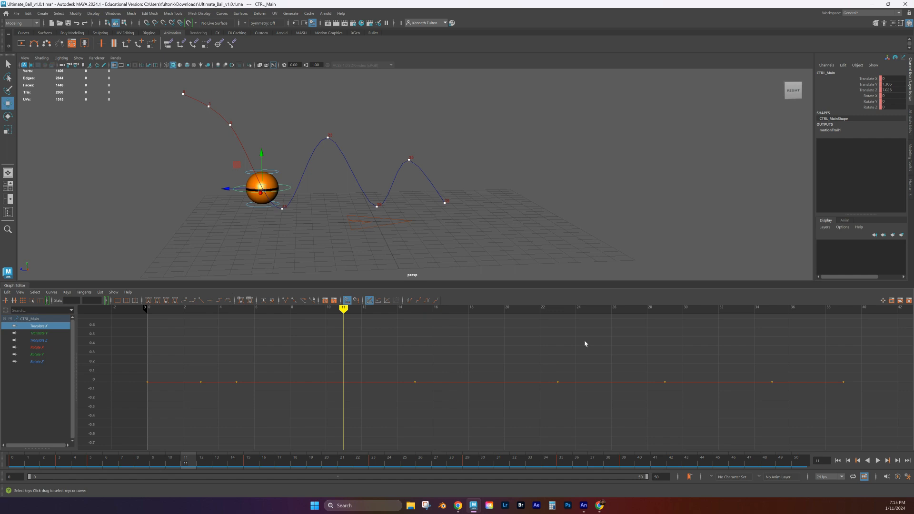
pyautogui.click(38, 334)
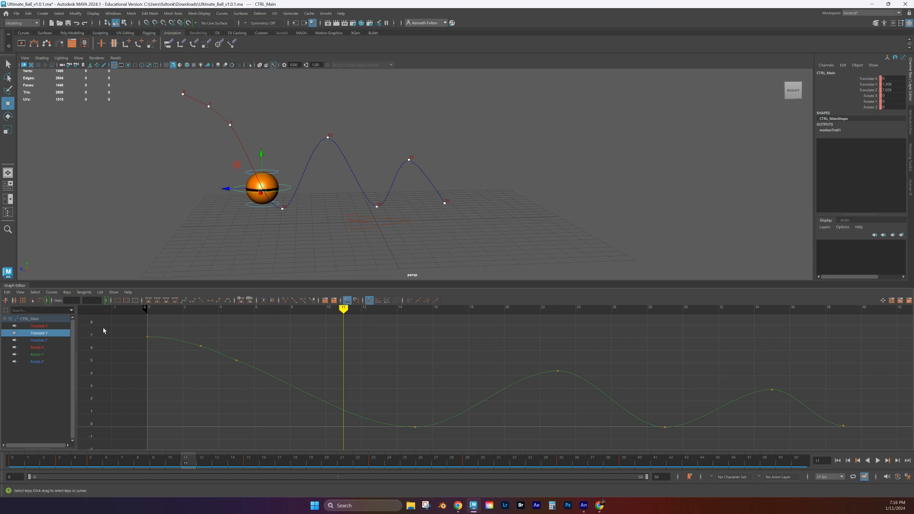
pyautogui.click(36, 341)
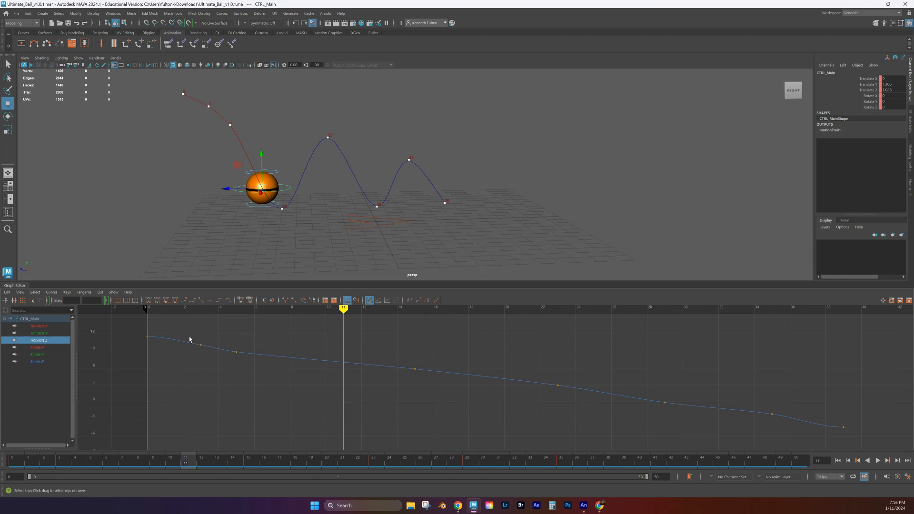
pyautogui.click(38, 348)
pyautogui.click(39, 355)
pyautogui.click(38, 361)
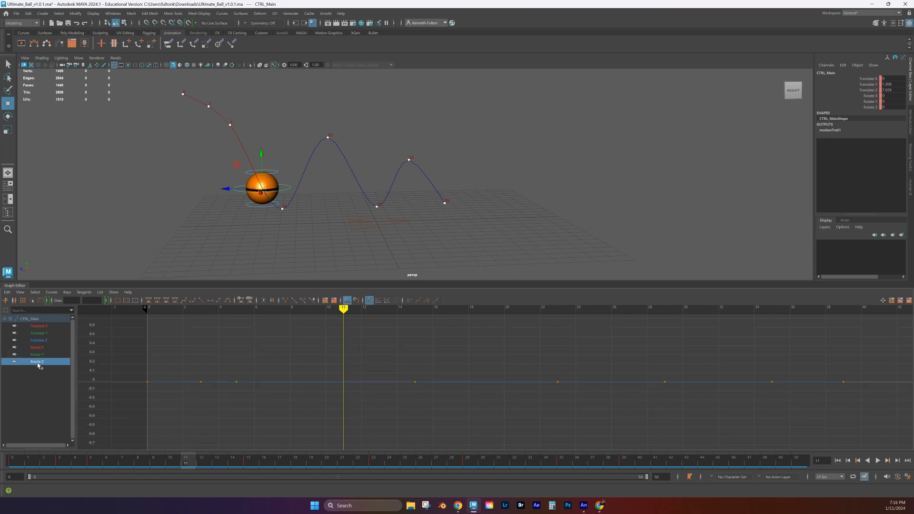
# Step: On the Translate Y curve, set the tangents of the frame 15 ground-contact key to linear
pyautogui.click(46, 334)
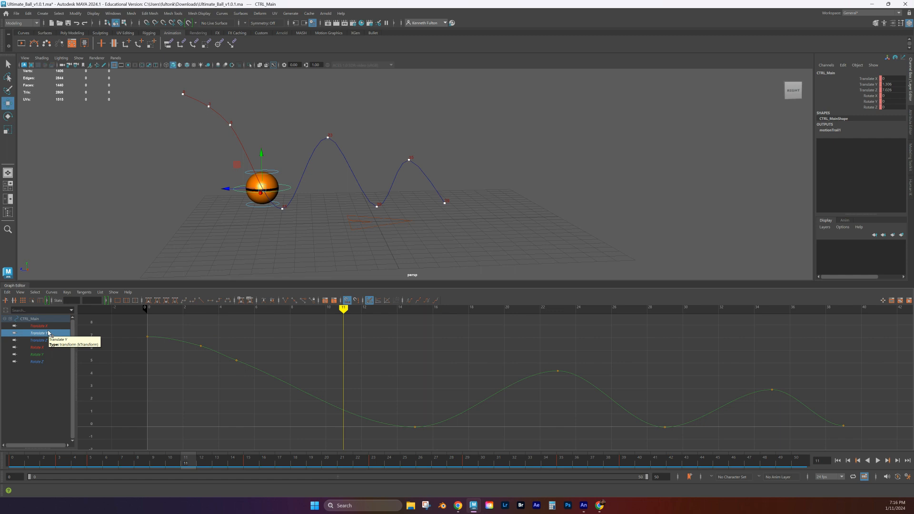
pyautogui.moveTo(343, 310); pyautogui.dragTo(409, 320)
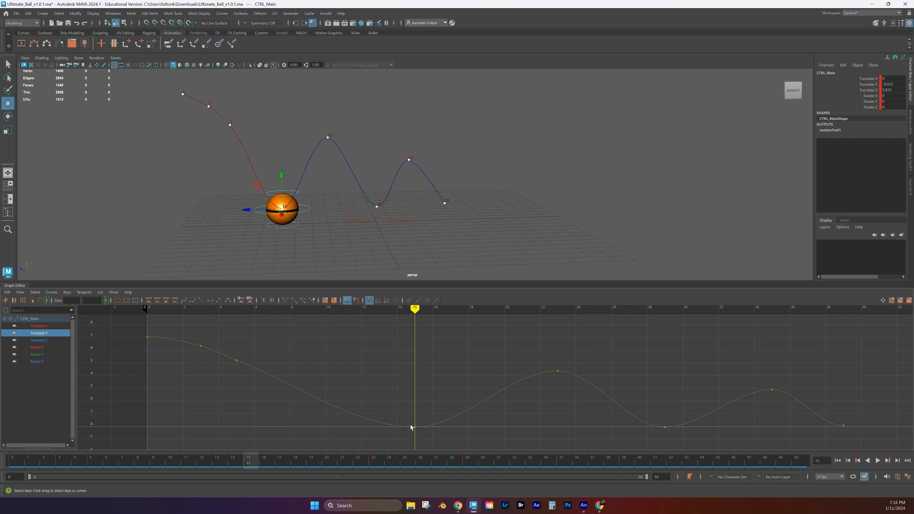
pyautogui.click(415, 428)
pyautogui.click(356, 428)
pyautogui.moveTo(356, 426)
pyautogui.mouseDown(button='middle')
pyautogui.moveTo(359, 408)
pyautogui.moveTo(361, 430)
pyautogui.moveTo(371, 413)
pyautogui.moveTo(371, 427)
pyautogui.mouseUp(button='middle')
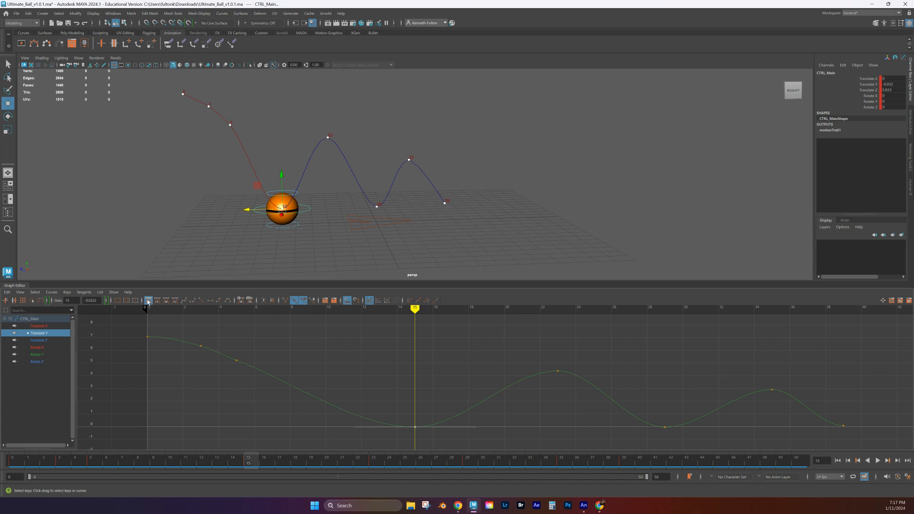
pyautogui.click(202, 301)
# Step: Set the Translate Y ground-contact keys at frames 29 and 39 to linear tangents
pyautogui.click(665, 429)
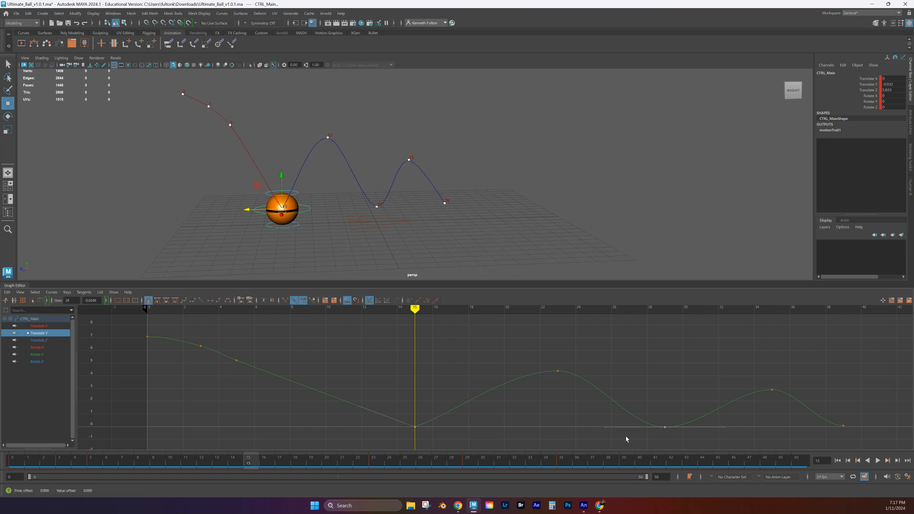
pyautogui.click(201, 300)
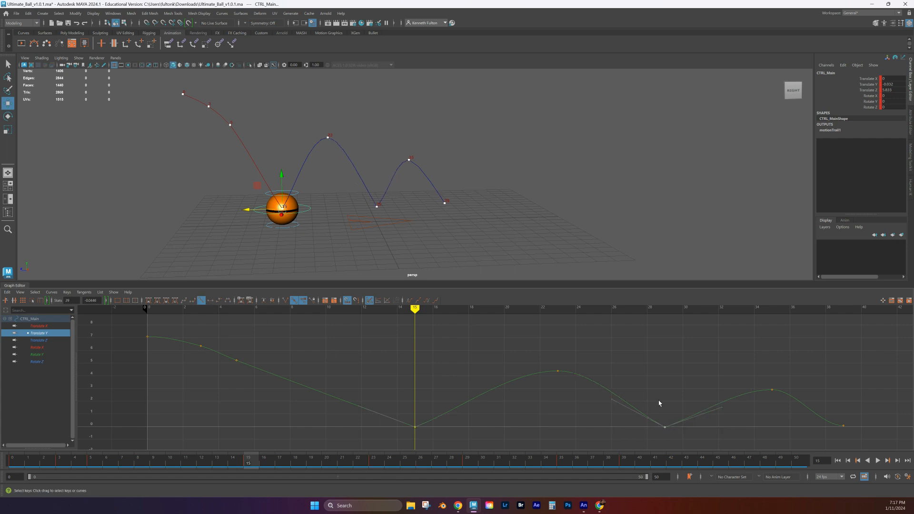
pyautogui.click(844, 427)
pyautogui.click(201, 300)
# Step: Play back the bounce with its sharpened ground contacts, stopping at frame 29
pyautogui.moveTo(415, 309); pyautogui.dragTo(333, 402)
pyautogui.click(879, 461)
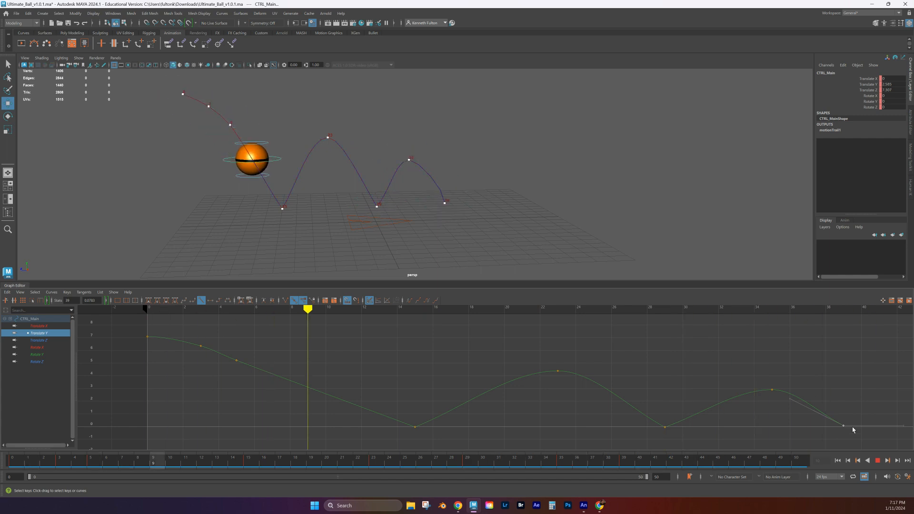
pyautogui.click(879, 461)
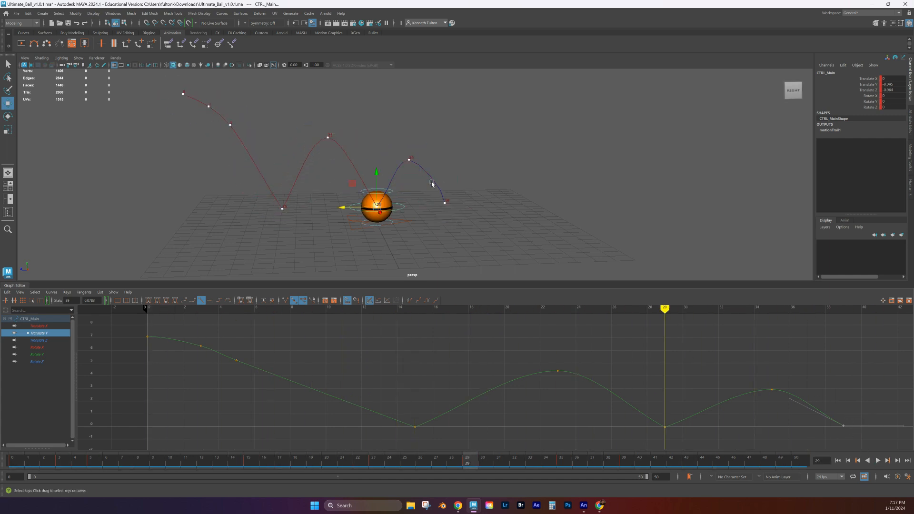
# Step: On the motion trail, lower the frame 35 peak and shift it and the frame 39 end point forward along the path
pyautogui.click(409, 162)
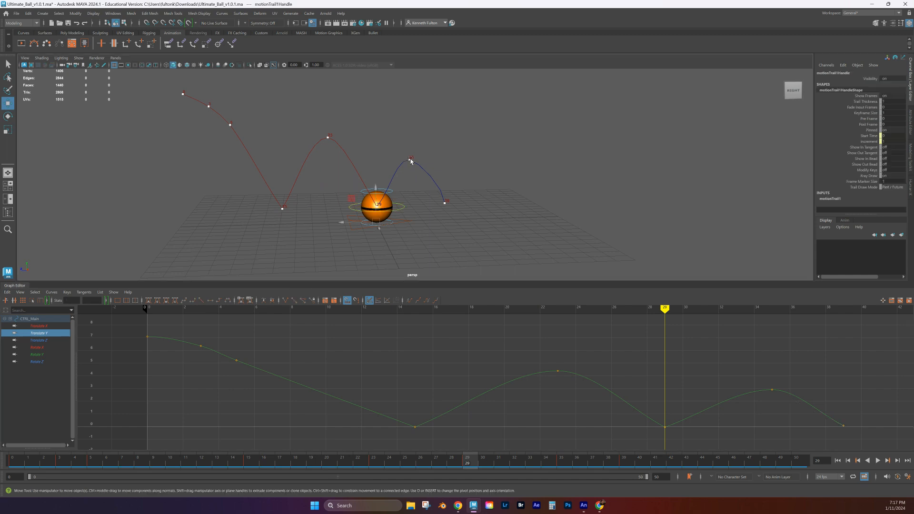
pyautogui.moveTo(381, 161); pyautogui.dragTo(412, 145)
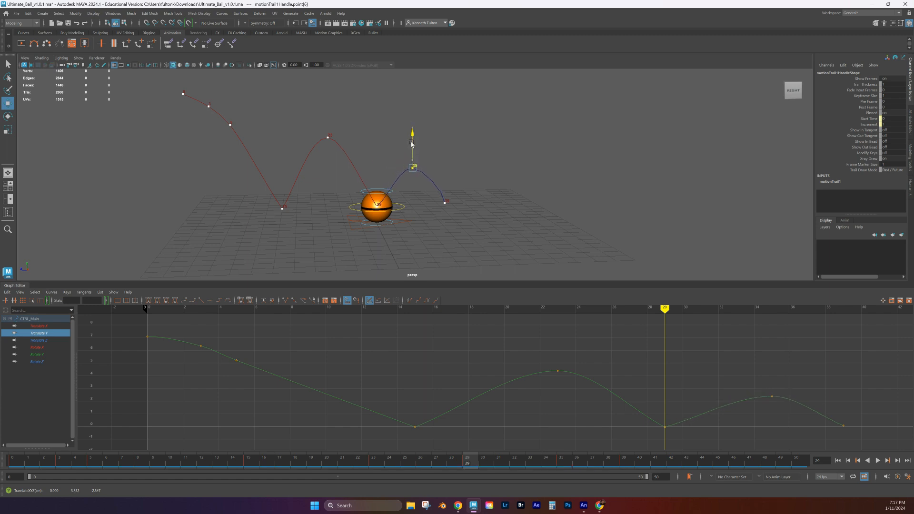
pyautogui.click(446, 205)
pyautogui.click(413, 168)
# Step: Shift the trail's frame 29 contact point slightly forward, and move the frame 23 peak forward and up
pyautogui.moveTo(656, 308); pyautogui.dragTo(486, 308)
pyautogui.click(379, 209)
pyautogui.click(377, 207)
pyautogui.click(376, 207)
pyautogui.moveTo(359, 207); pyautogui.dragTo(364, 208)
pyautogui.click(331, 138)
pyautogui.moveTo(320, 138); pyautogui.dragTo(334, 111)
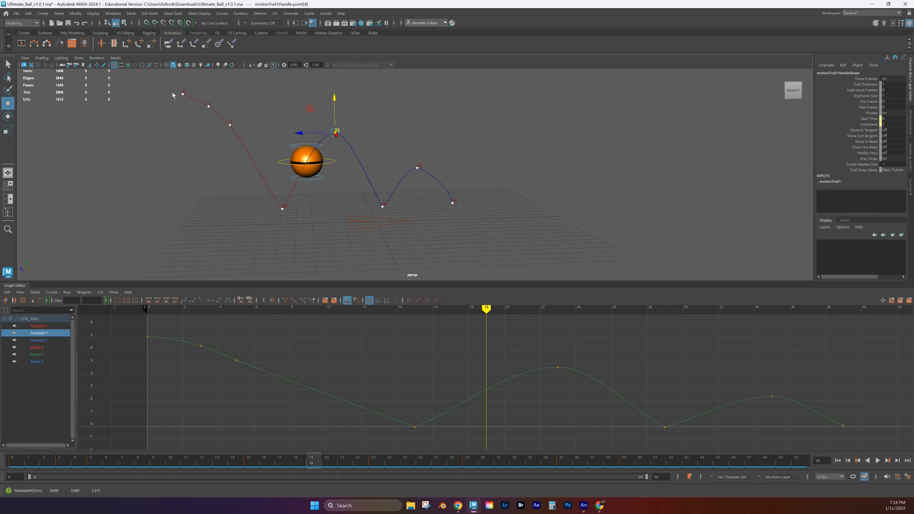
# Step: Raise the motion trail's keys at frames 0, 3 and 5 together and play back the bounce
pyautogui.moveTo(174, 87); pyautogui.dragTo(238, 147)
pyautogui.moveTo(204, 94); pyautogui.dragTo(204, 78)
pyautogui.scroll(-2, 304, 196)
pyautogui.moveTo(314, 200)
pyautogui.keyDown('alt'); pyautogui.mouseDown()
pyautogui.moveTo(306, 201)
pyautogui.moveTo(319, 202)
pyautogui.mouseUp(); pyautogui.keyUp('alt')
pyautogui.keyDown('alt'); pyautogui.moveTo(346, 200); pyautogui.dragTo(327, 212, button='middle'); pyautogui.keyUp('alt')
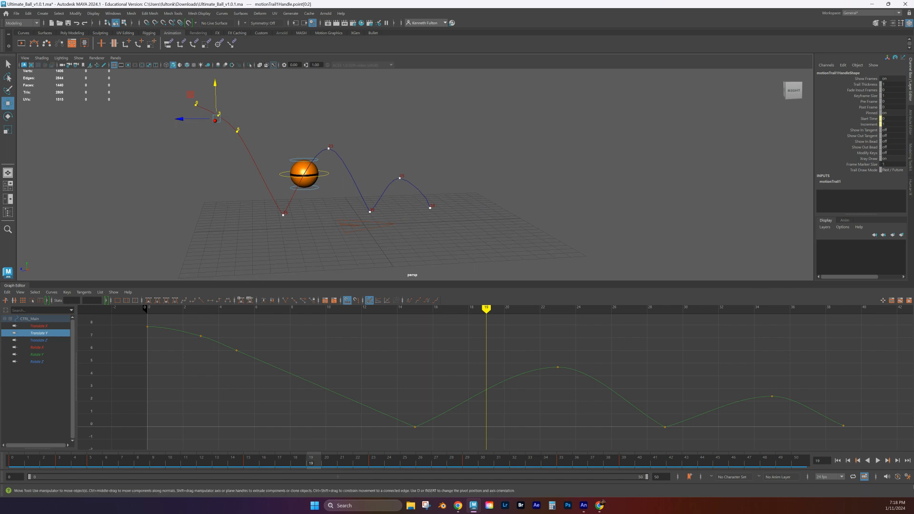
pyautogui.click(878, 461)
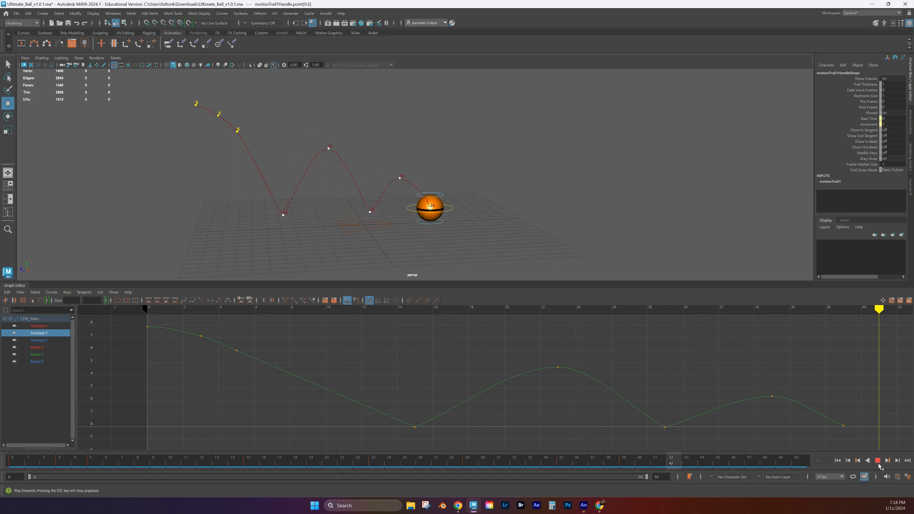
pyautogui.click(878, 460)
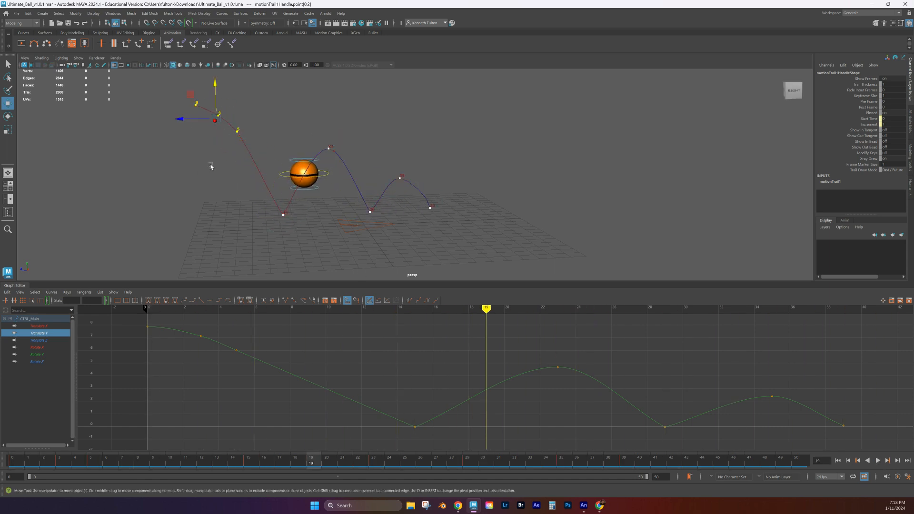
# Step: Delete the frame 5 key from the motion trail, and move the frame 3 key forward and down to round the opening arc
pyautogui.click(237, 133)
pyautogui.click(246, 140)
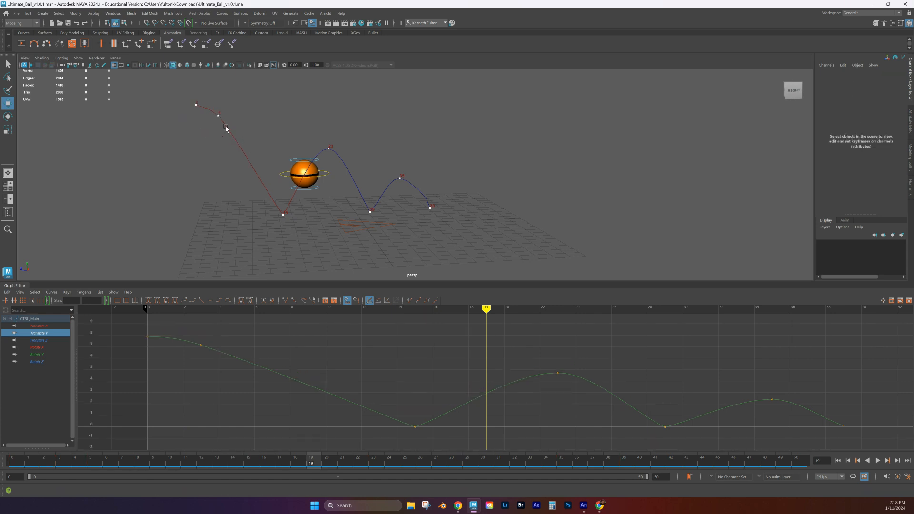
pyautogui.click(220, 116)
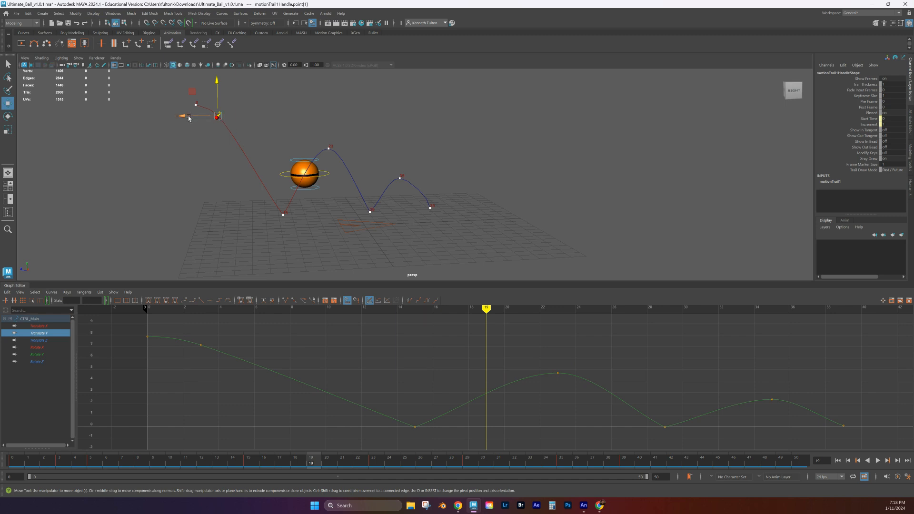
pyautogui.moveTo(189, 117); pyautogui.dragTo(199, 124)
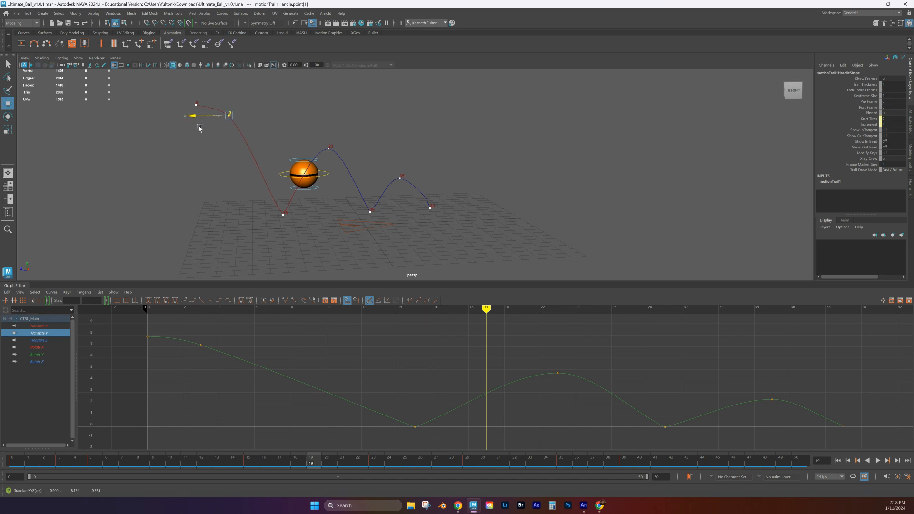
pyautogui.moveTo(226, 91); pyautogui.dragTo(209, 117)
# Step: Lower the motion trail's frame 0 starting key slightly and play back the full bounce
pyautogui.click(194, 105)
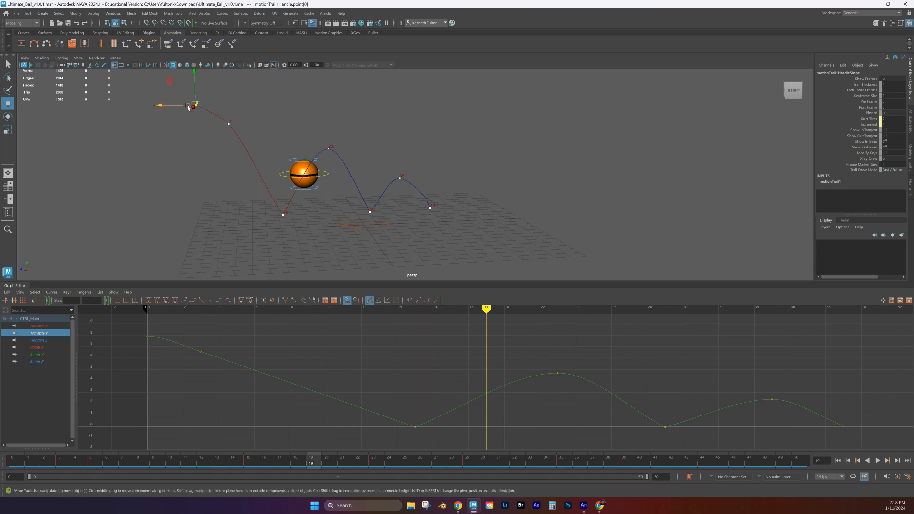
pyautogui.moveTo(194, 86); pyautogui.dragTo(194, 93)
pyautogui.hotkey('alt', 'v')
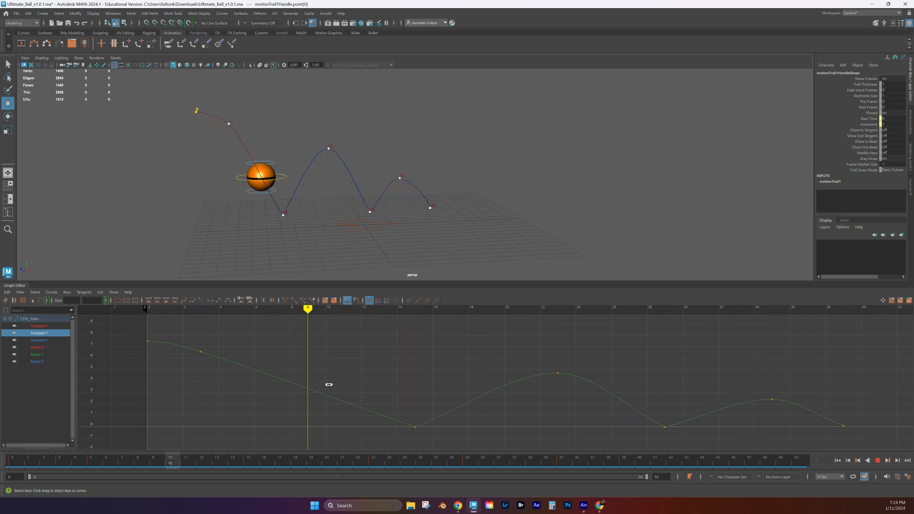
pyautogui.hotkey('alt', 'v')
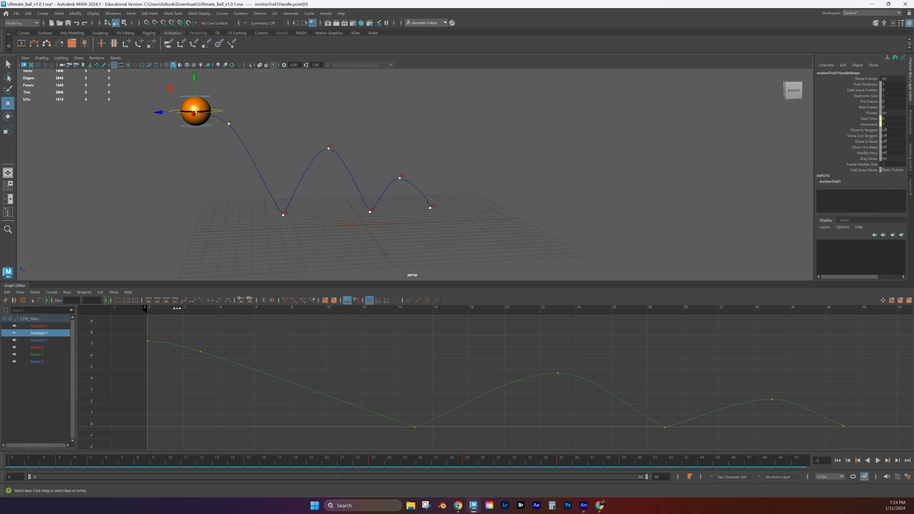
pyautogui.click(878, 461)
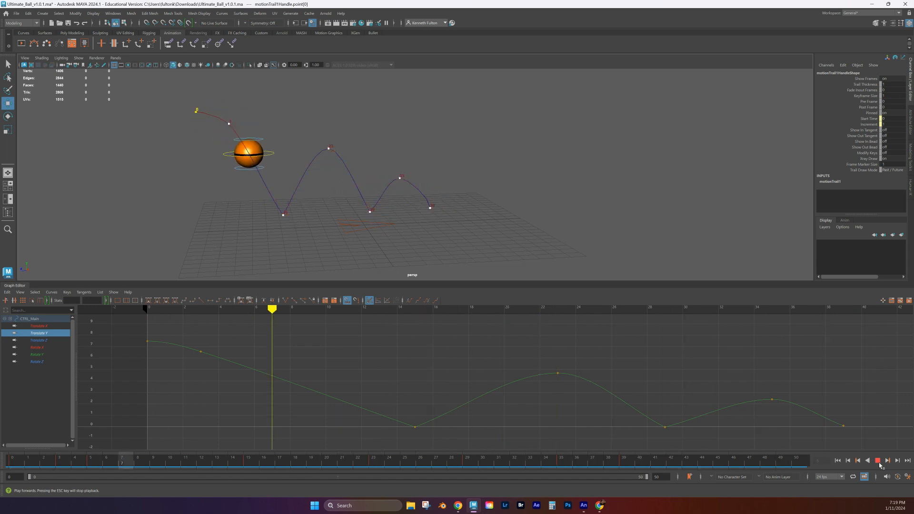
pyautogui.click(879, 461)
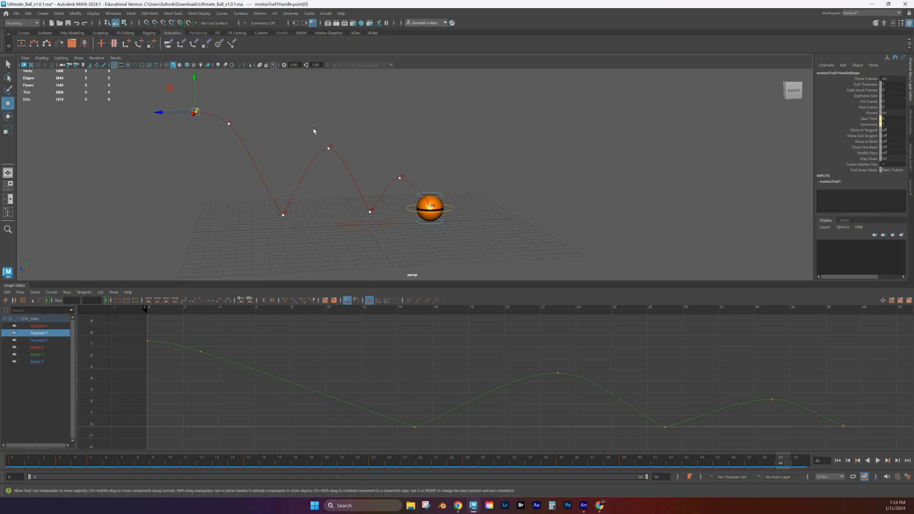
# Step: Select the ball's main control, shift it slightly backward along its path at frame 22, and set a key there
pyautogui.click(319, 151)
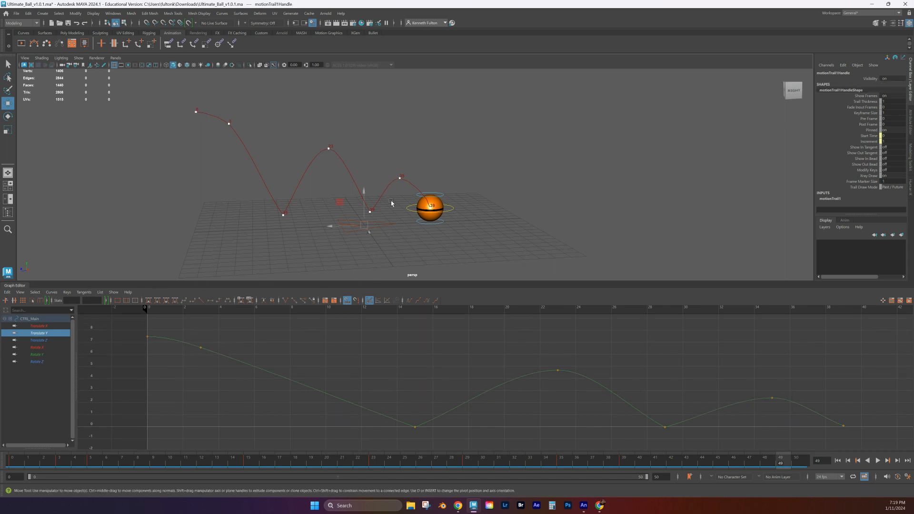
pyautogui.click(417, 198)
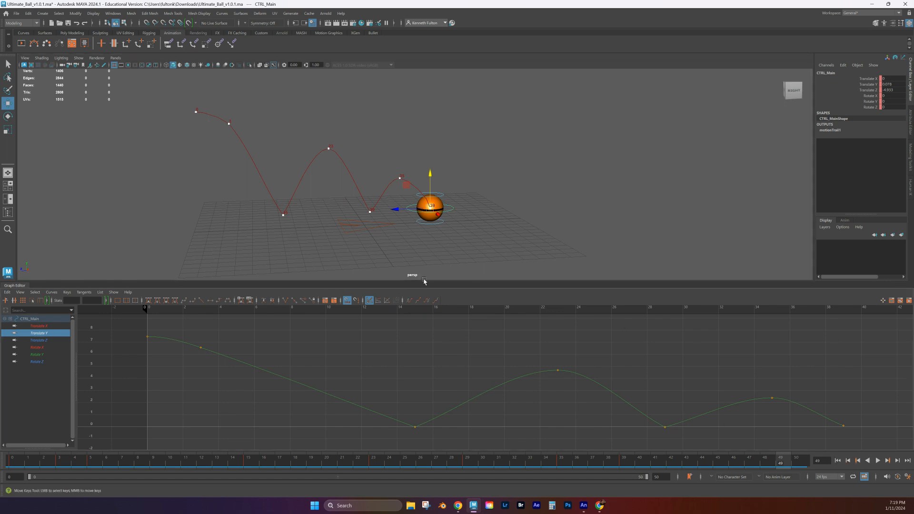
pyautogui.moveTo(777, 462)
pyautogui.mouseDown()
pyautogui.moveTo(363, 470)
pyautogui.moveTo(376, 462)
pyautogui.mouseUp()
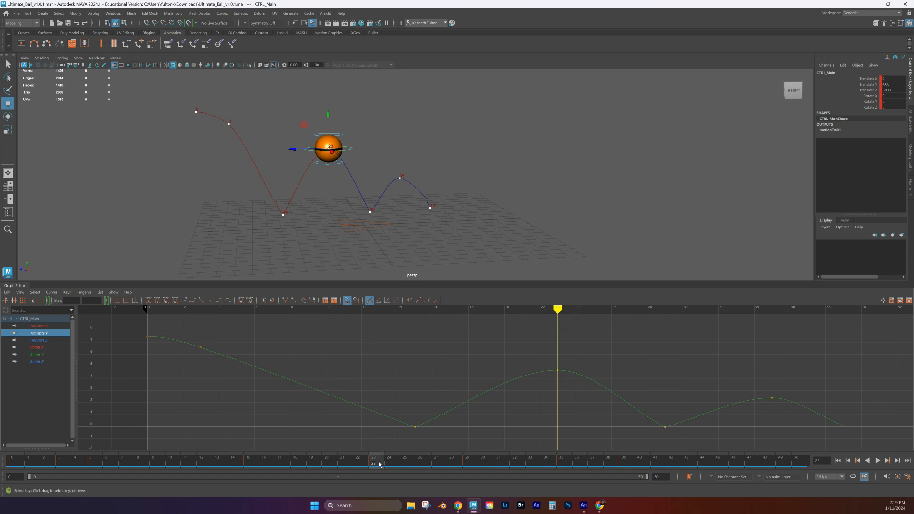
pyautogui.hotkey('alt', 'v')
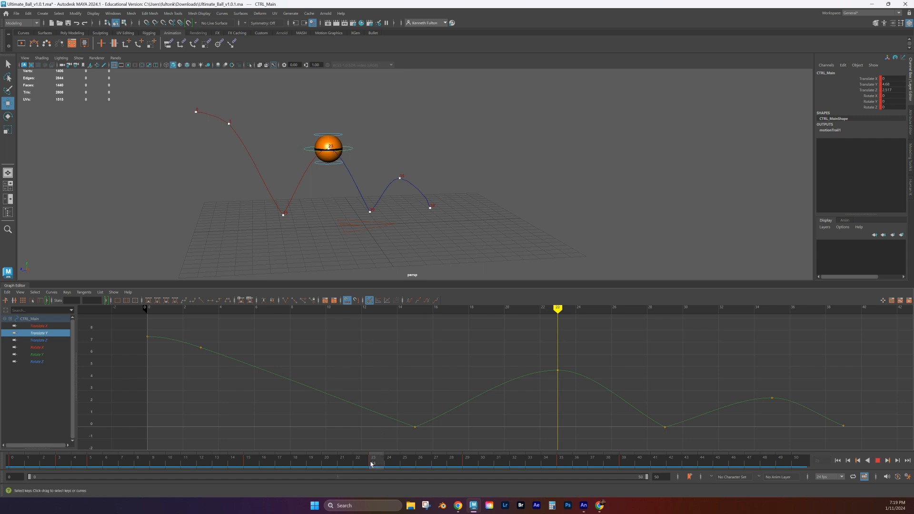
pyautogui.moveTo(371, 464); pyautogui.dragTo(365, 465)
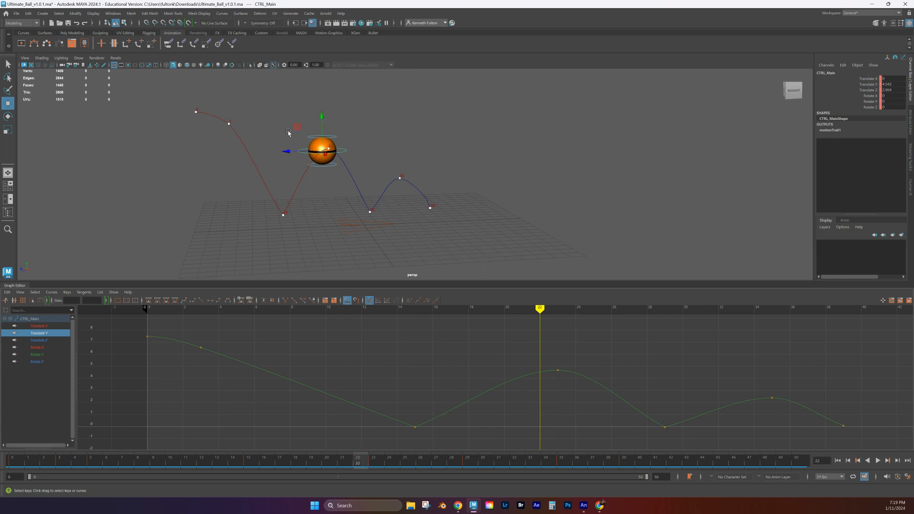
pyautogui.moveTo(289, 154); pyautogui.dragTo(284, 153)
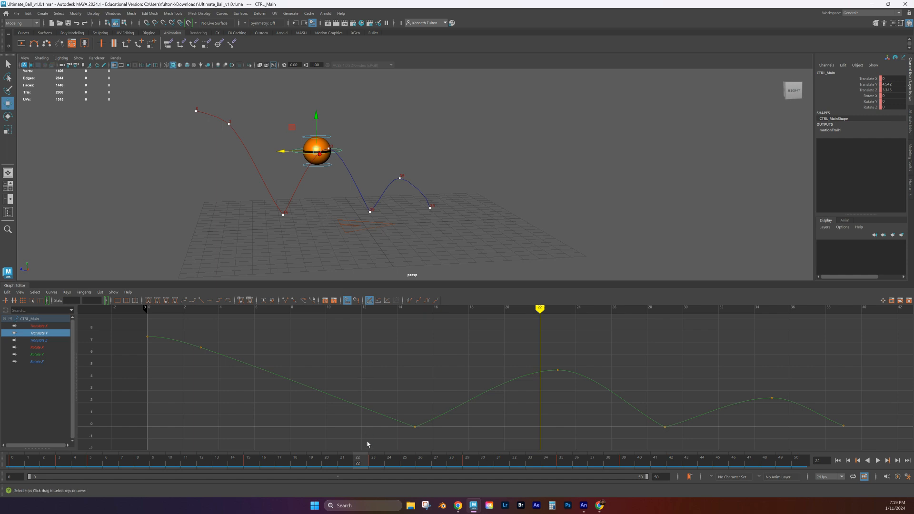
pyautogui.press('s')
# Step: At frame 24, shift the main control slightly forward along its path and set a key just past the middle peak
pyautogui.click(390, 461)
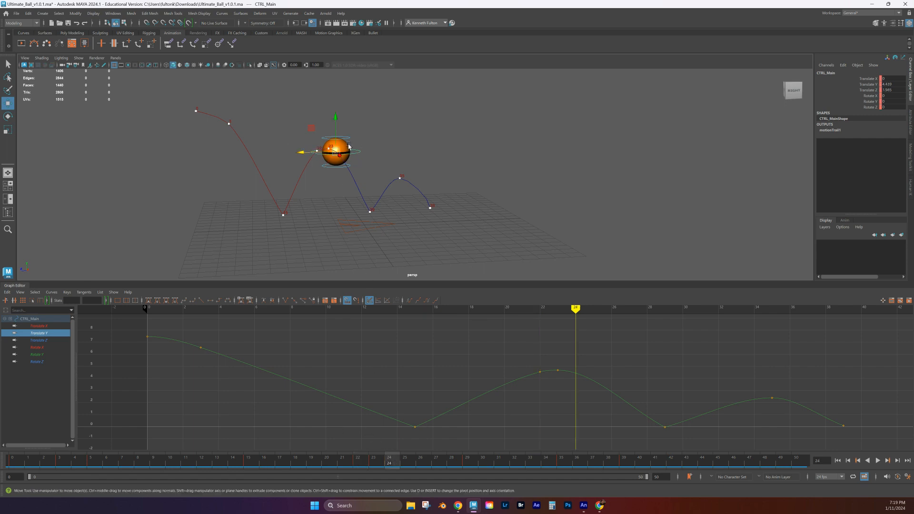
pyautogui.moveTo(312, 153); pyautogui.dragTo(315, 152)
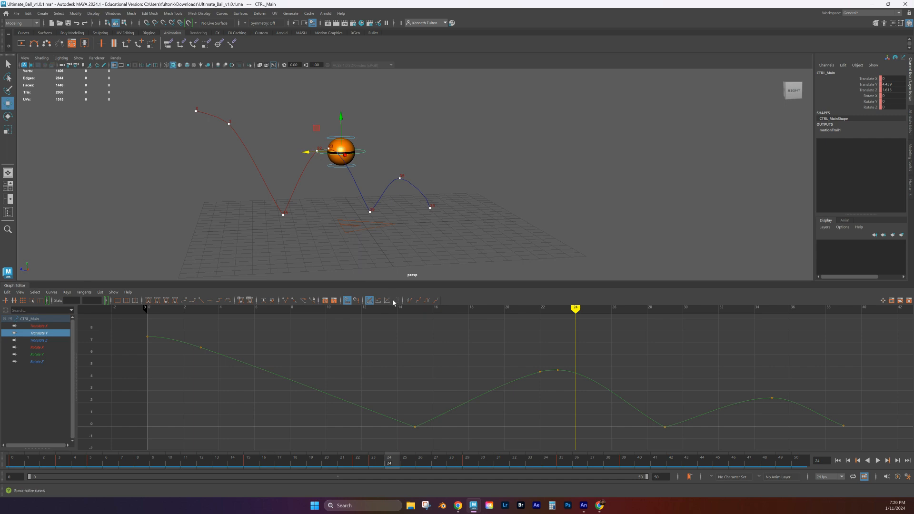
pyautogui.press('s')
# Step: Set a key on the main control at frame 34, with the ball shifted slightly backward before the last peak
pyautogui.scroll(8, 315, 172)
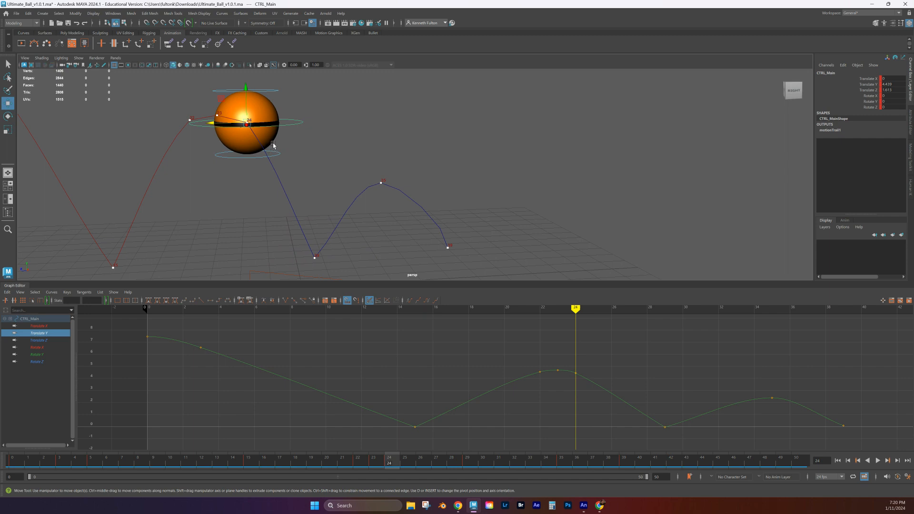
pyautogui.moveTo(576, 309); pyautogui.dragTo(665, 310)
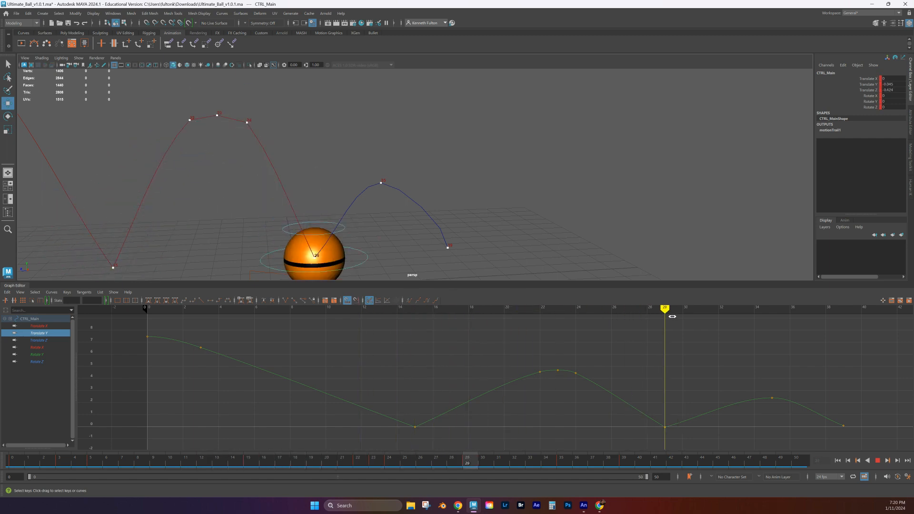
pyautogui.moveTo(474, 472); pyautogui.dragTo(546, 463)
pyautogui.moveTo(341, 187); pyautogui.dragTo(352, 207)
pyautogui.press('s')
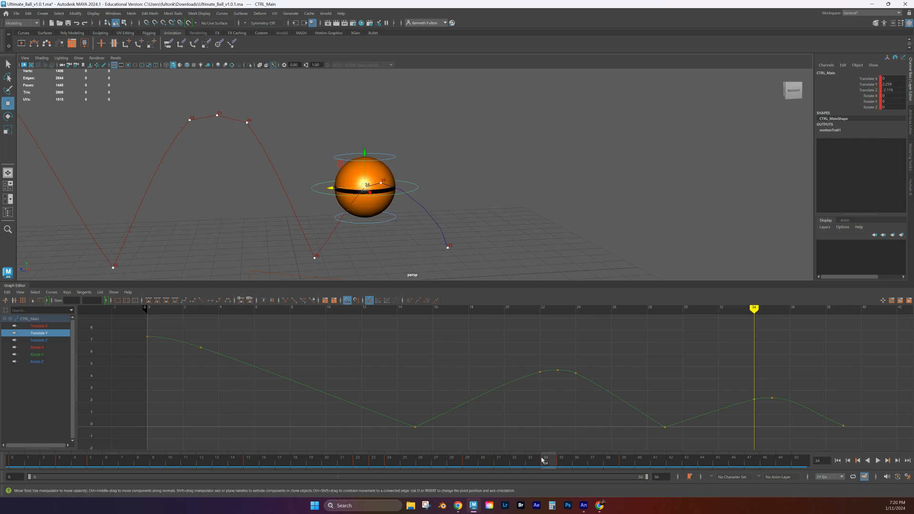
# Step: Set a key on the main control at frame 36, with the ball shifted slightly forward after the last peak
pyautogui.click(577, 464)
pyautogui.moveTo(368, 188); pyautogui.dragTo(381, 194)
pyautogui.press('s')
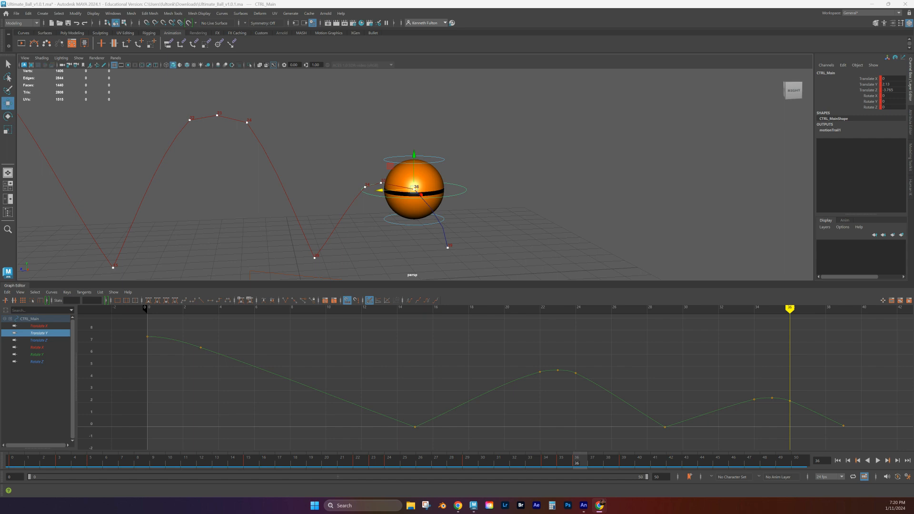
# Step: Bring the Chrome window with ANGRY ANIMATOR.jpg into view, examine its superimposed ball bounce frames, and move it away again
pyautogui.moveTo(0, 157); pyautogui.dragTo(323, 46)
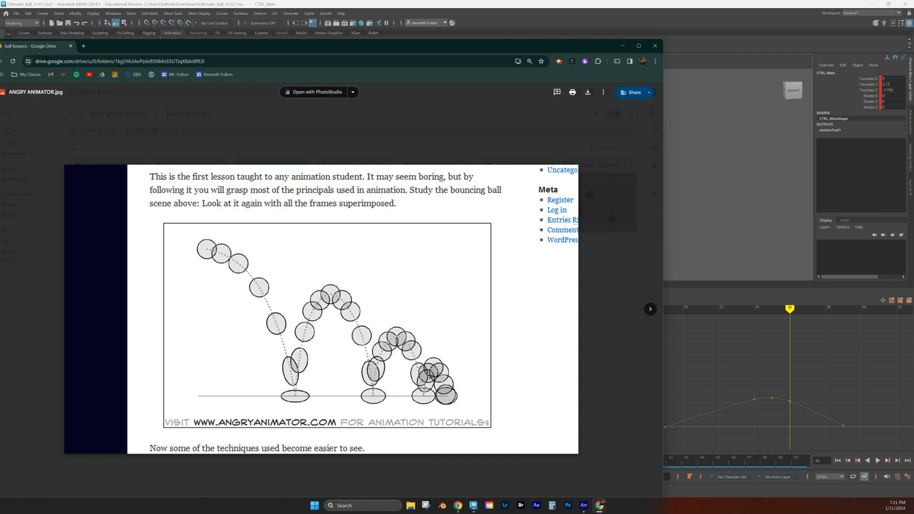
pyautogui.moveTo(414, 50); pyautogui.dragTo(0, 72)
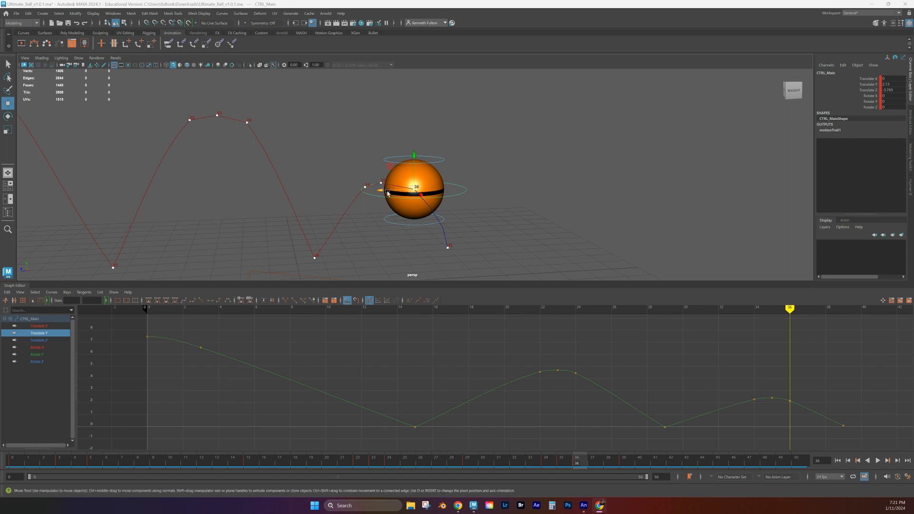
# Step: Move the motion trail's frame 36 key slightly backward and play back the bounce
pyautogui.moveTo(386, 190); pyautogui.dragTo(382, 193)
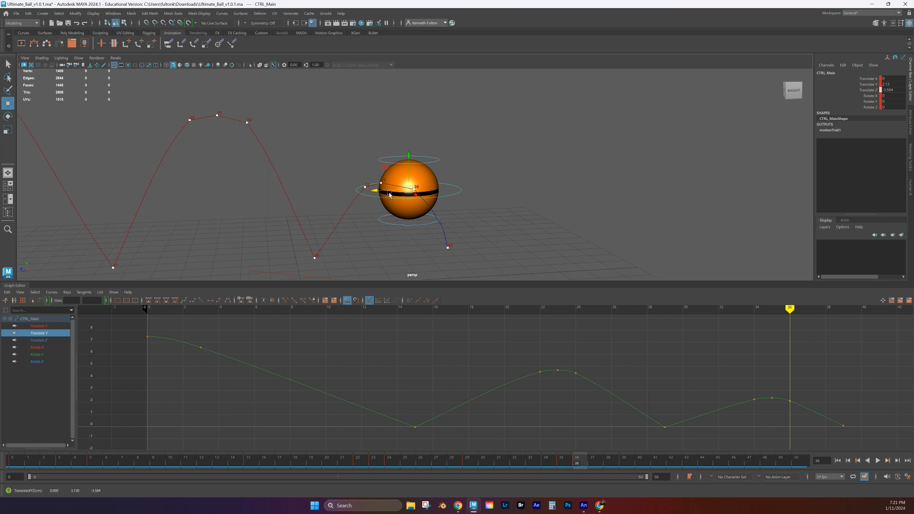
pyautogui.hotkey('ctrl', 'z')
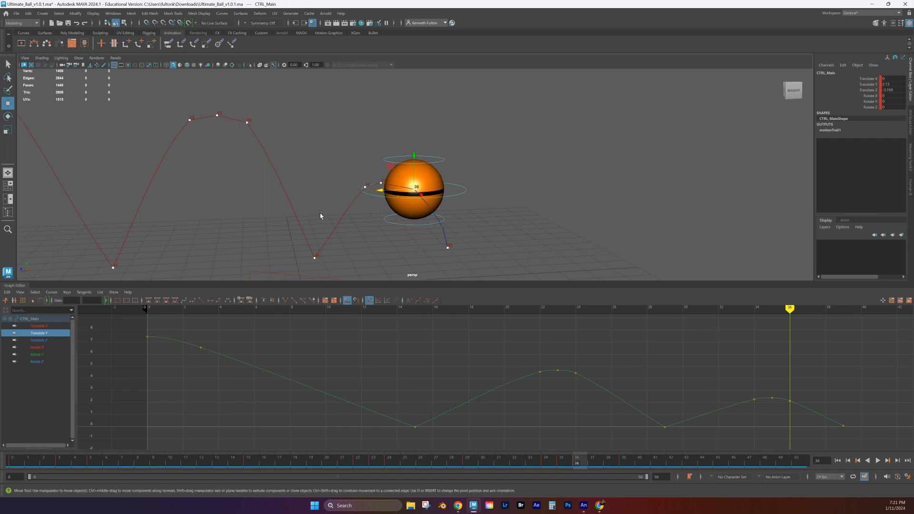
pyautogui.moveTo(785, 312); pyautogui.dragTo(594, 309)
pyautogui.click(414, 191)
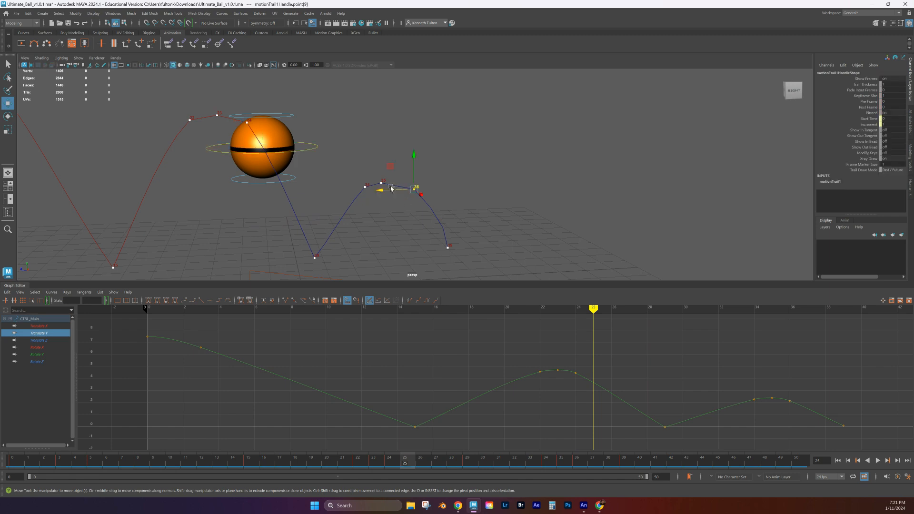
pyautogui.click(390, 191)
pyautogui.click(415, 190)
pyautogui.moveTo(413, 190); pyautogui.dragTo(406, 191)
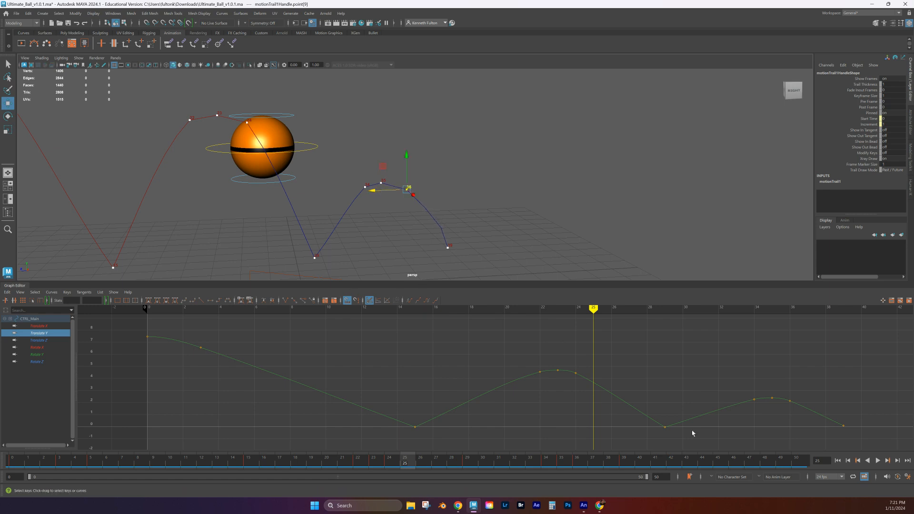
pyautogui.scroll(-6, 404, 194)
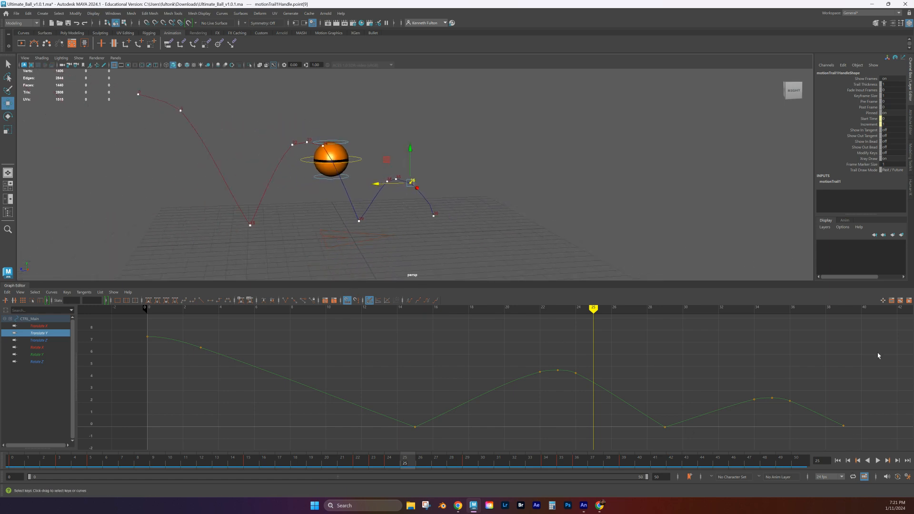
pyautogui.click(878, 461)
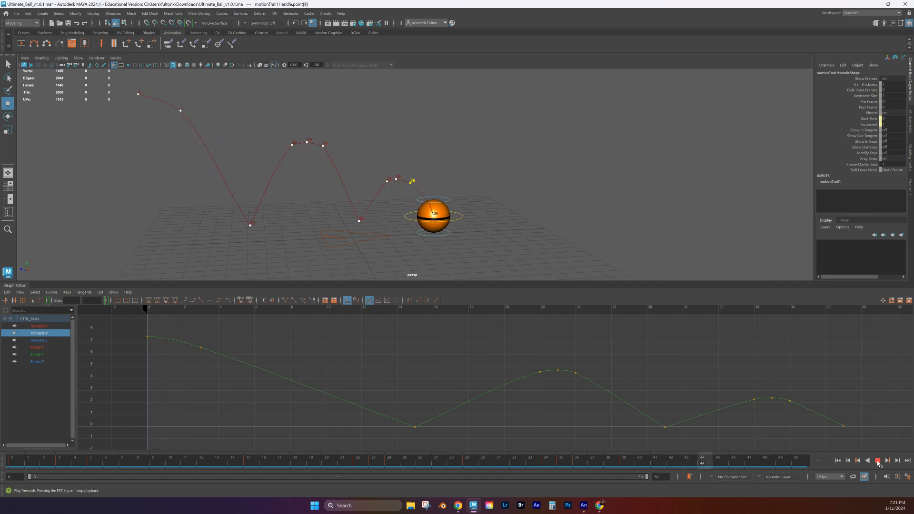
pyautogui.click(879, 461)
# Step: Move the motion trail's frame 22 key backward and slightly down to round the middle arc's rise
pyautogui.click(292, 146)
pyautogui.moveTo(201, 309); pyautogui.dragTo(508, 331)
pyautogui.moveTo(330, 460)
pyautogui.mouseDown()
pyautogui.moveTo(388, 461)
pyautogui.moveTo(345, 463)
pyautogui.mouseUp()
pyautogui.moveTo(272, 147); pyautogui.dragTo(269, 148)
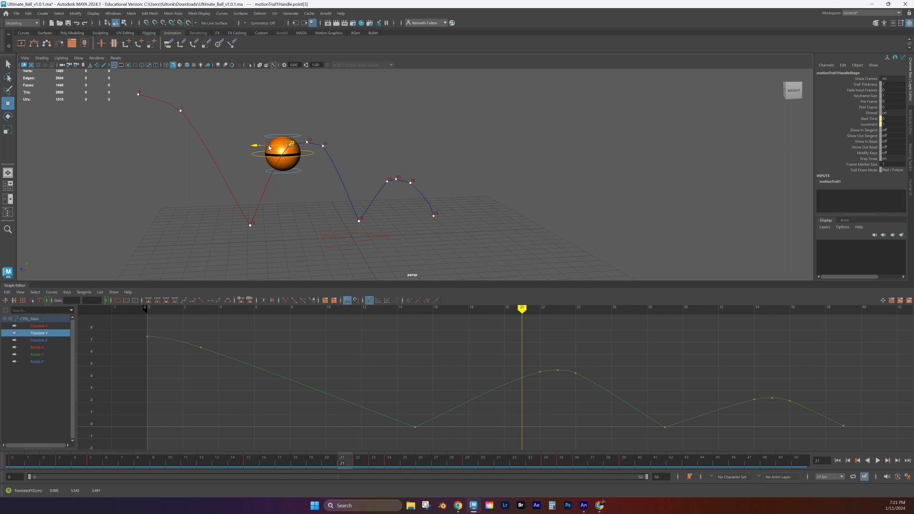
pyautogui.moveTo(289, 115); pyautogui.dragTo(289, 120)
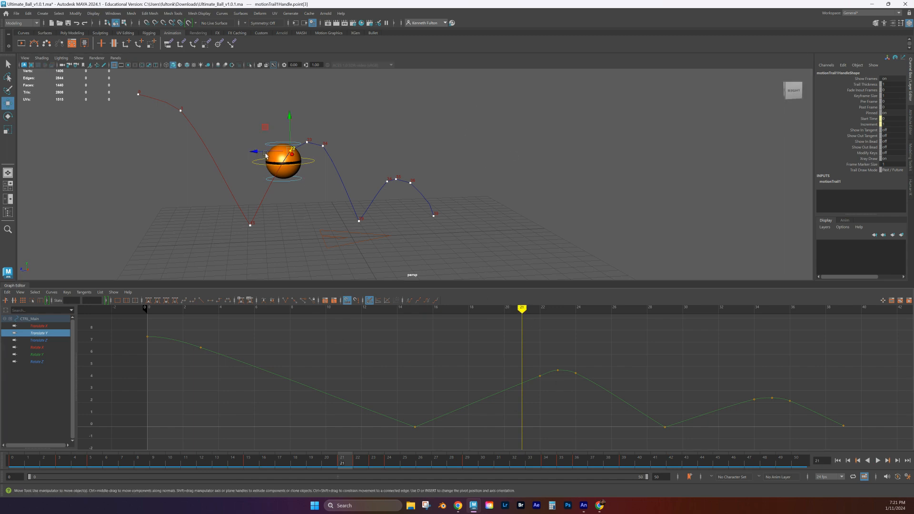
pyautogui.moveTo(265, 155); pyautogui.dragTo(259, 154)
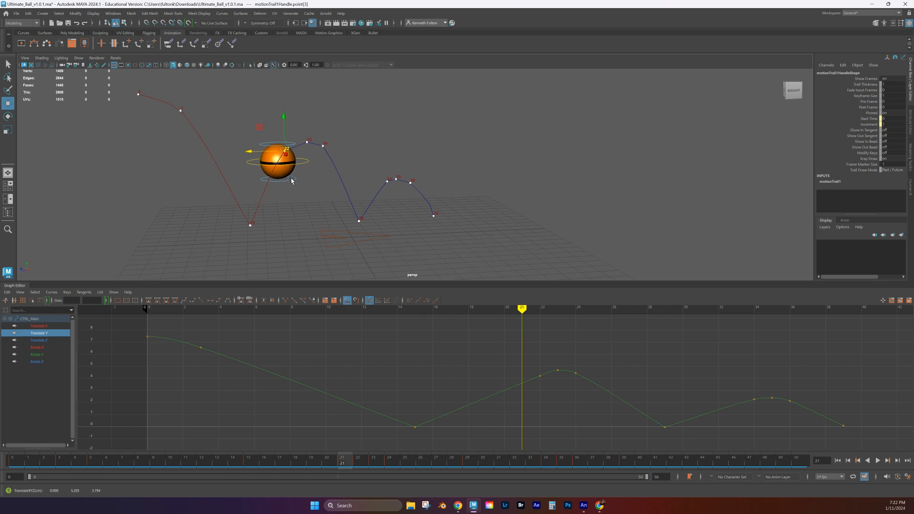
pyautogui.hotkey('alt', 'v')
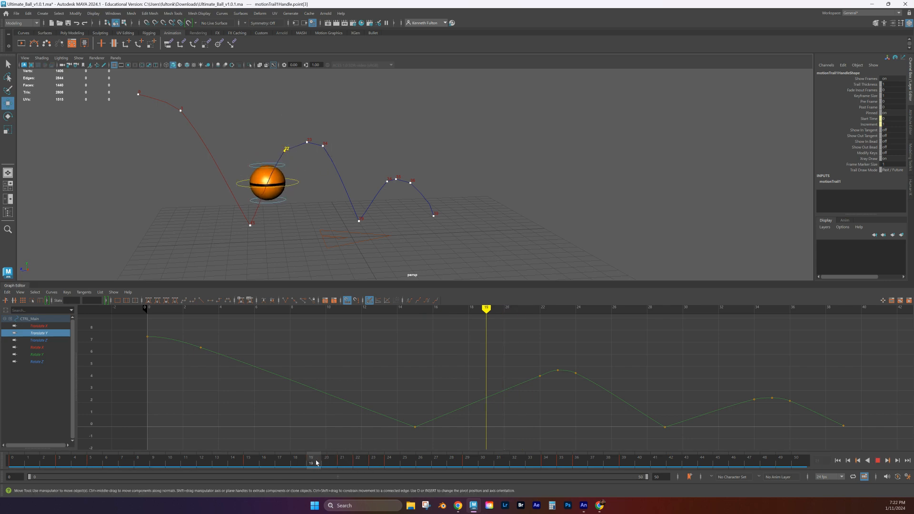
# Step: Select the main control at frame 25 and key the ball slightly farther forward on the middle arc's descent
pyautogui.moveTo(356, 463); pyautogui.dragTo(405, 466)
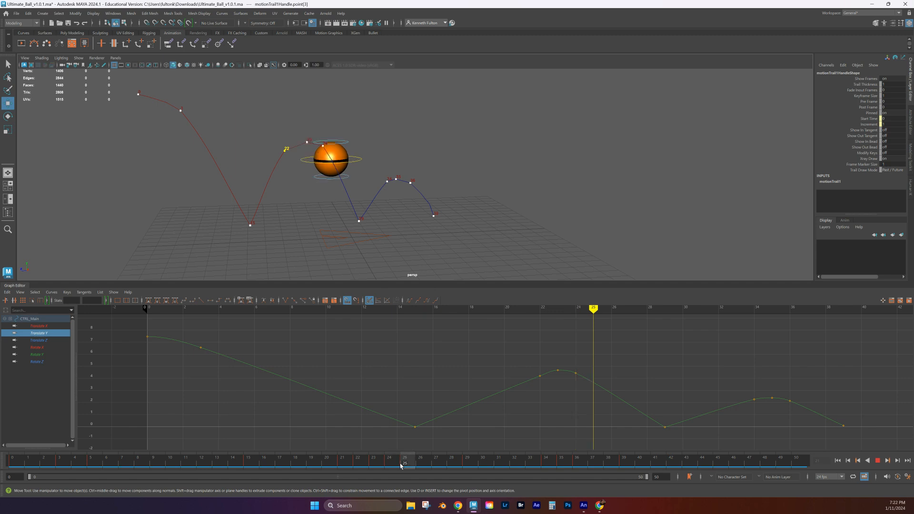
pyautogui.click(324, 162)
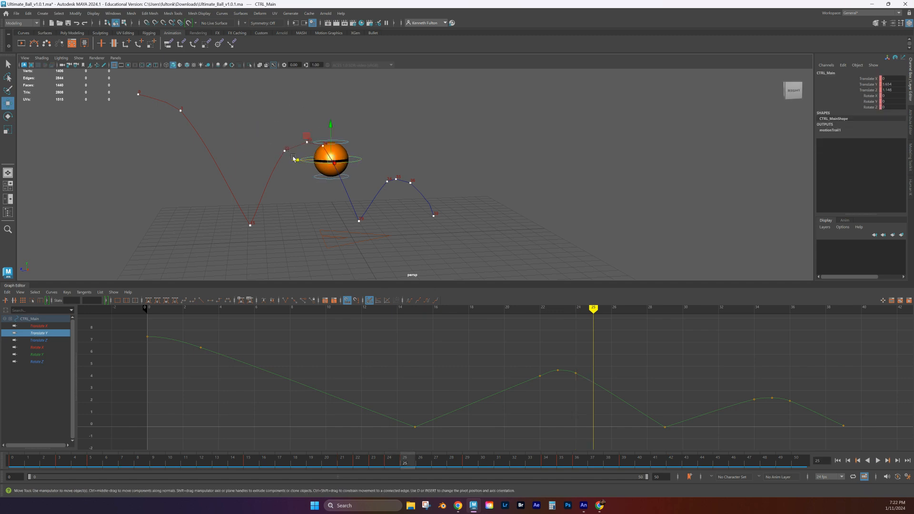
pyautogui.moveTo(300, 162); pyautogui.dragTo(307, 161)
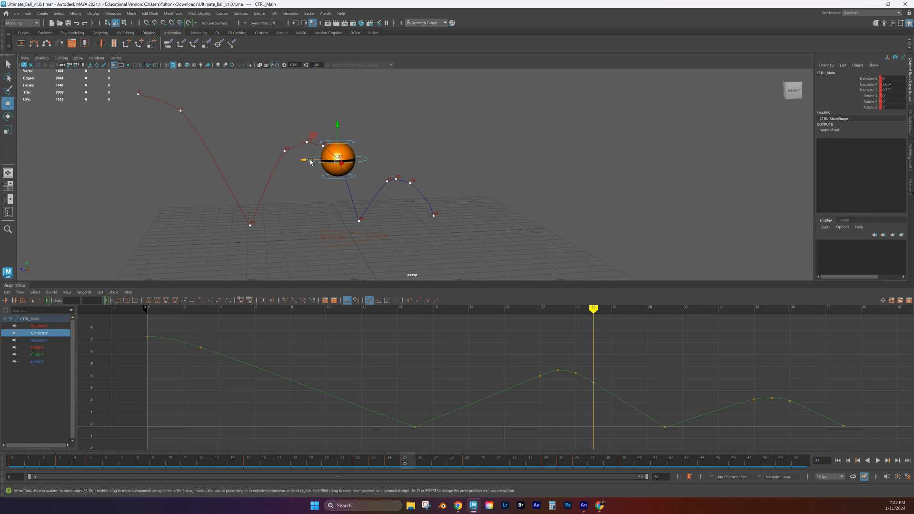
# Step: At frame 21, raise the main control slightly, nudge it backward, and key it on the middle arc's rise
pyautogui.click(342, 463)
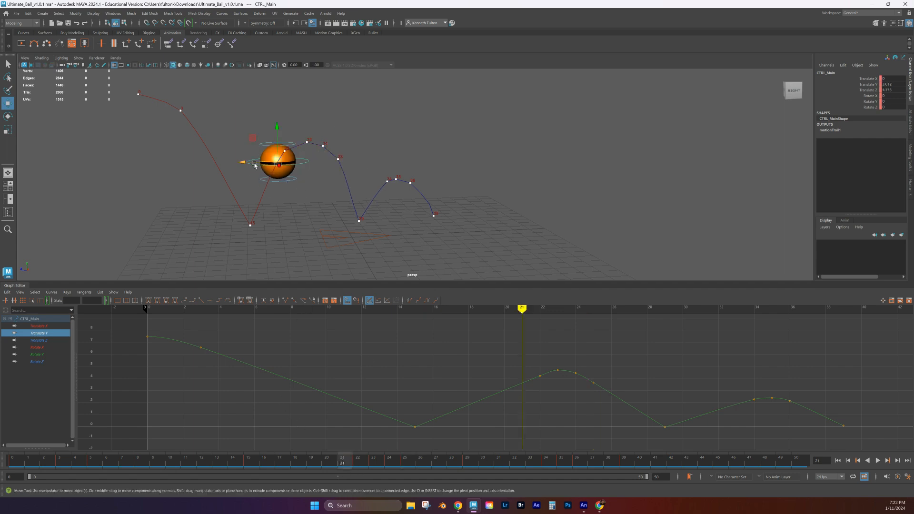
pyautogui.moveTo(276, 130); pyautogui.dragTo(276, 126)
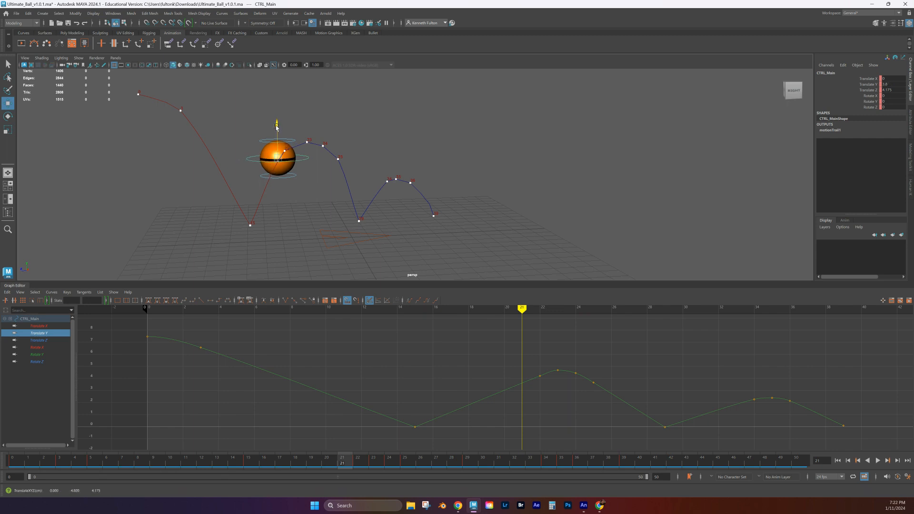
pyautogui.moveTo(258, 160); pyautogui.dragTo(257, 159)
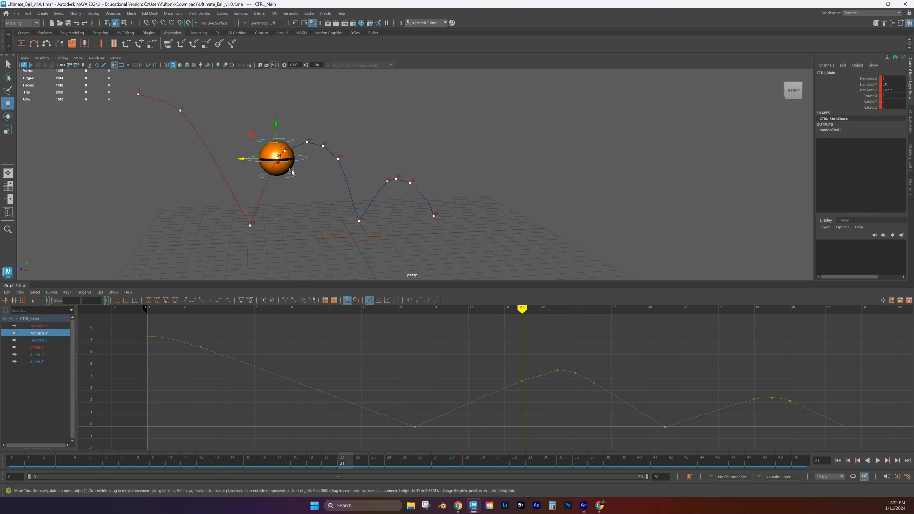
# Step: Shift the motion trail's frame 23 peak key slightly backward and up
pyautogui.click(307, 144)
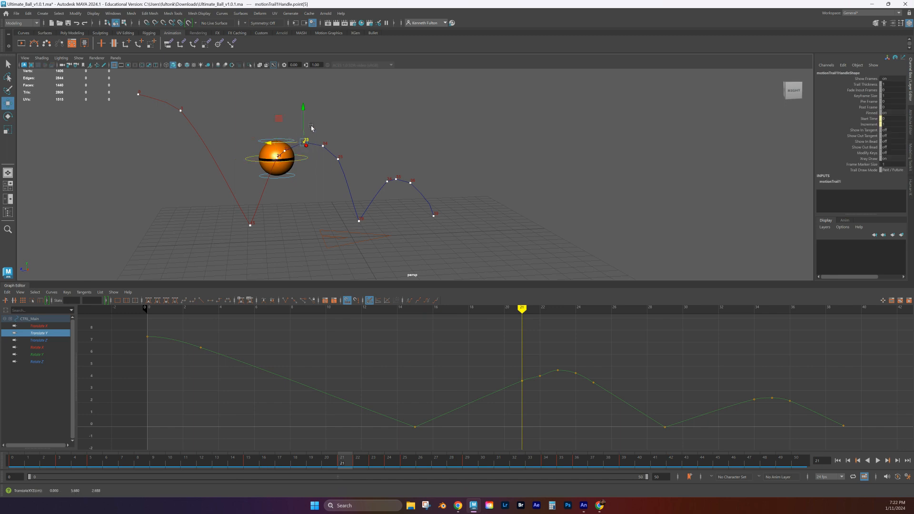
pyautogui.moveTo(303, 127); pyautogui.dragTo(303, 125)
pyautogui.moveTo(522, 307)
pyautogui.mouseDown()
pyautogui.moveTo(306, 308)
pyautogui.moveTo(594, 315)
pyautogui.moveTo(618, 339)
pyautogui.moveTo(449, 327)
pyautogui.moveTo(406, 333)
pyautogui.moveTo(560, 302)
pyautogui.mouseUp()
# Step: Select the main control at frame 33 and key the ball slightly farther back on the last arc's rise
pyautogui.moveTo(618, 329); pyautogui.dragTo(750, 336)
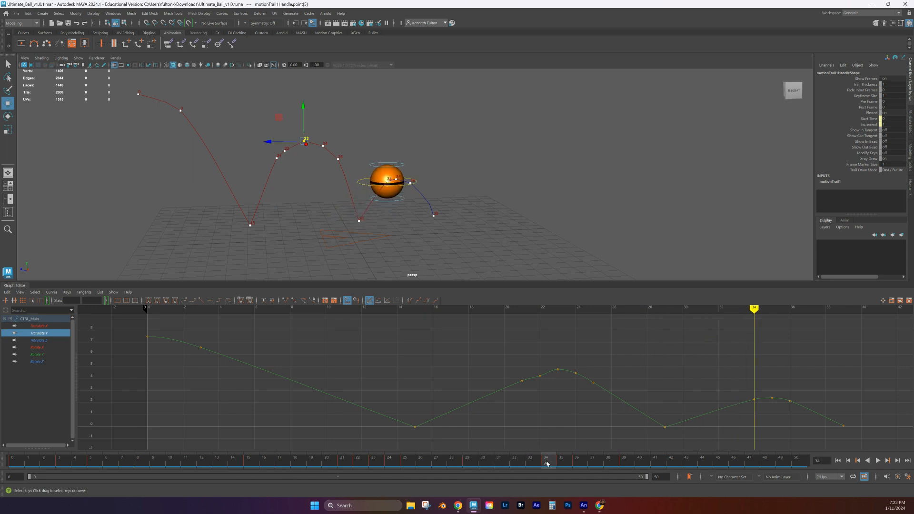
pyautogui.click(532, 462)
pyautogui.click(371, 193)
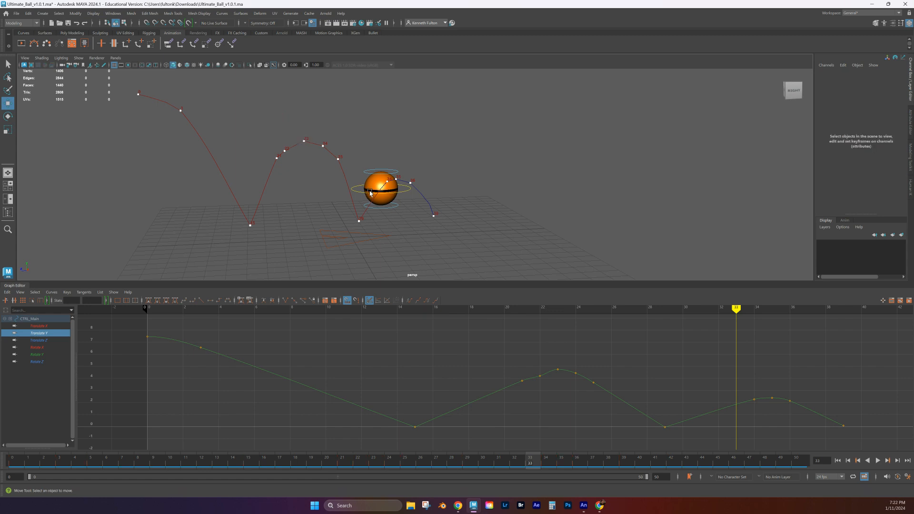
pyautogui.click(370, 193)
pyautogui.press('s')
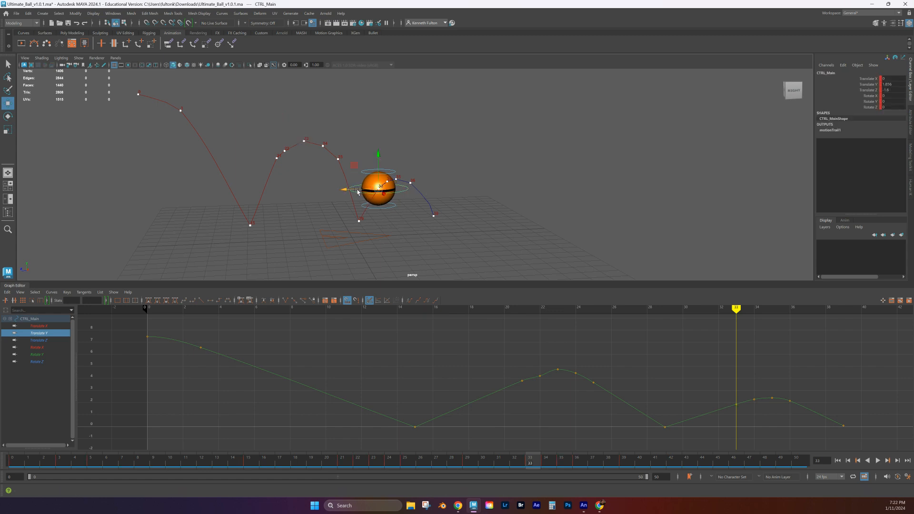
# Step: At frame 37, raise the main control and key the ball higher on the last arc's descent
pyautogui.moveTo(737, 310); pyautogui.dragTo(808, 309)
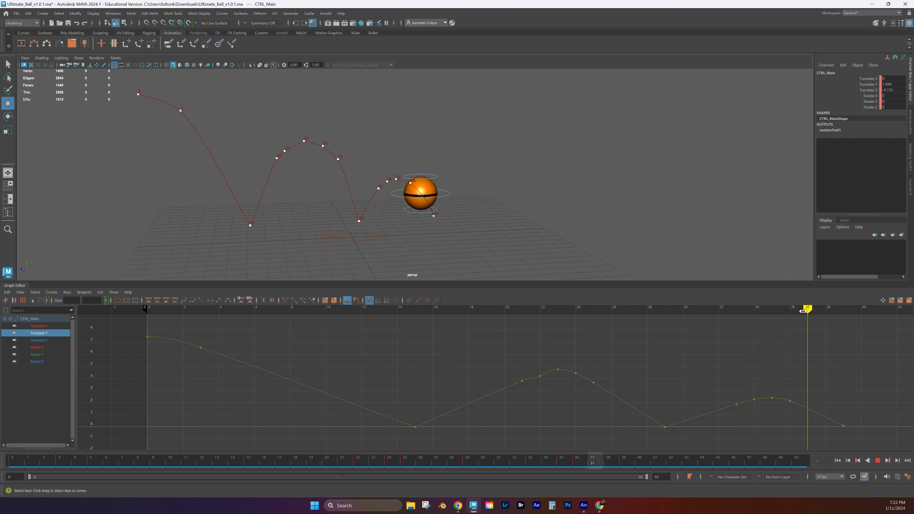
pyautogui.moveTo(399, 194); pyautogui.dragTo(403, 195)
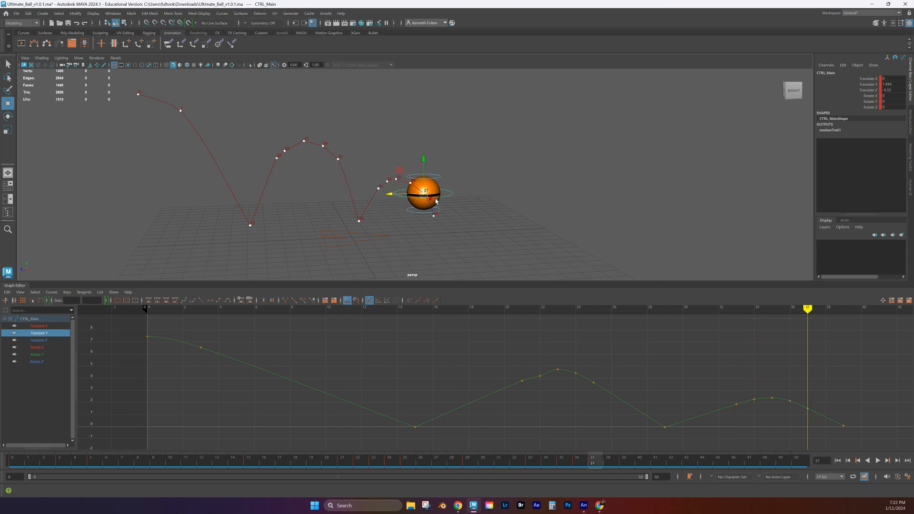
pyautogui.moveTo(425, 175); pyautogui.dragTo(407, 189)
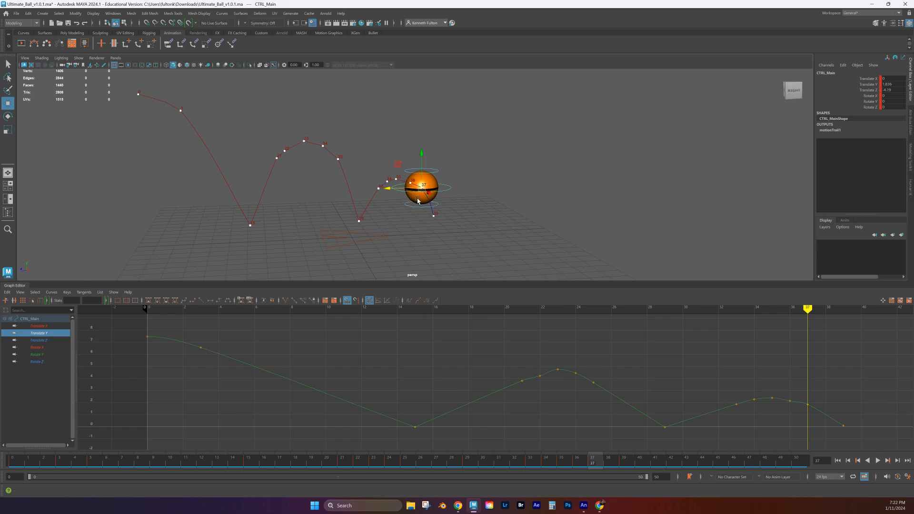
pyautogui.hotkey('alt', 'v')
pyautogui.click(745, 314)
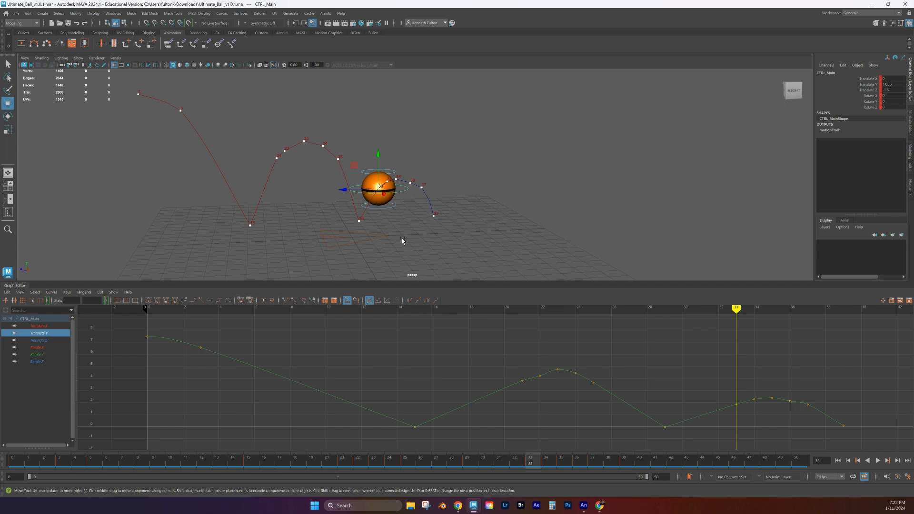
# Step: Key the main control at frame 2 and raise the ball slightly to round the start of the first drop
pyautogui.moveTo(736, 309)
pyautogui.mouseDown()
pyautogui.moveTo(128, 263)
pyautogui.moveTo(178, 267)
pyautogui.mouseUp()
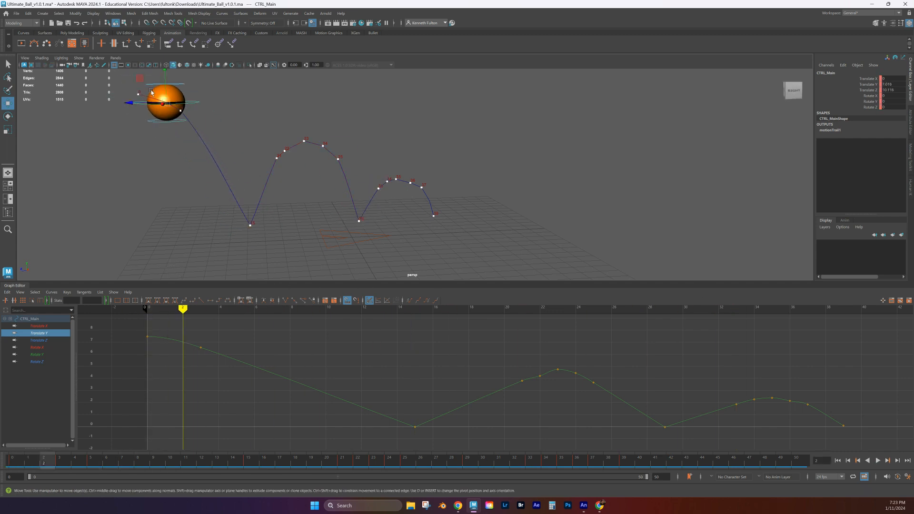
pyautogui.press('s')
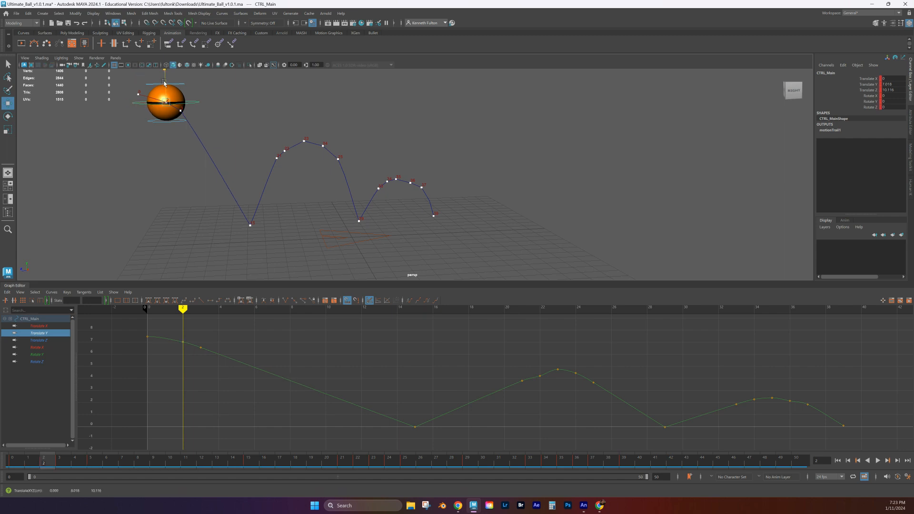
pyautogui.moveTo(164, 83); pyautogui.dragTo(165, 80)
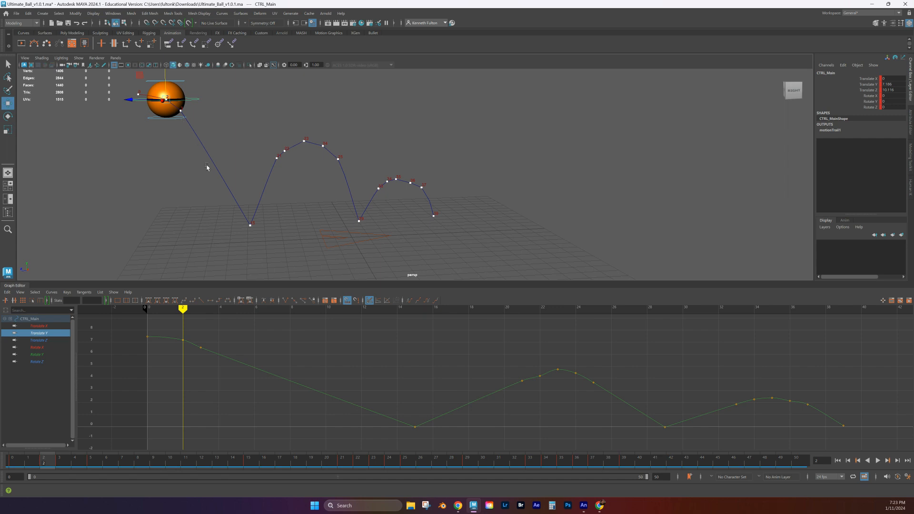
# Step: Select the main control at frame 3, key the ball slightly farther forward on the first drop, and play back the animation
pyautogui.click(183, 112)
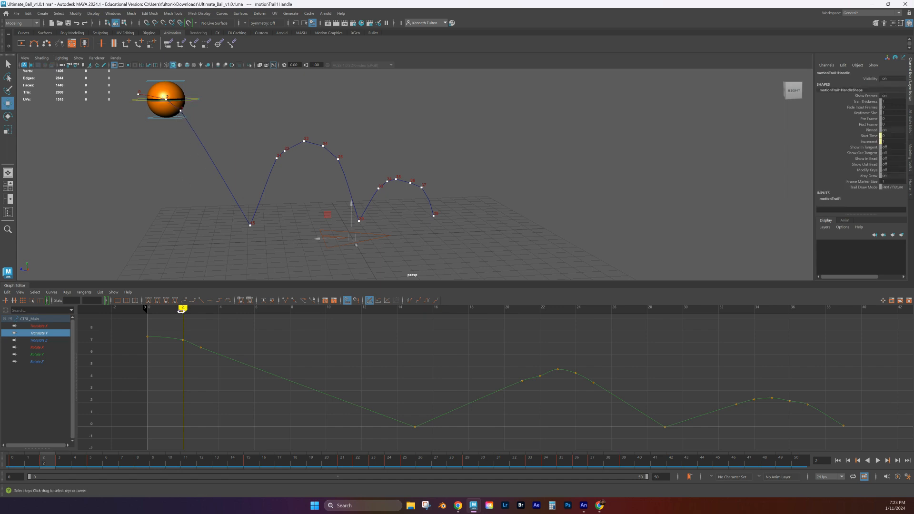
pyautogui.moveTo(187, 310); pyautogui.dragTo(198, 310)
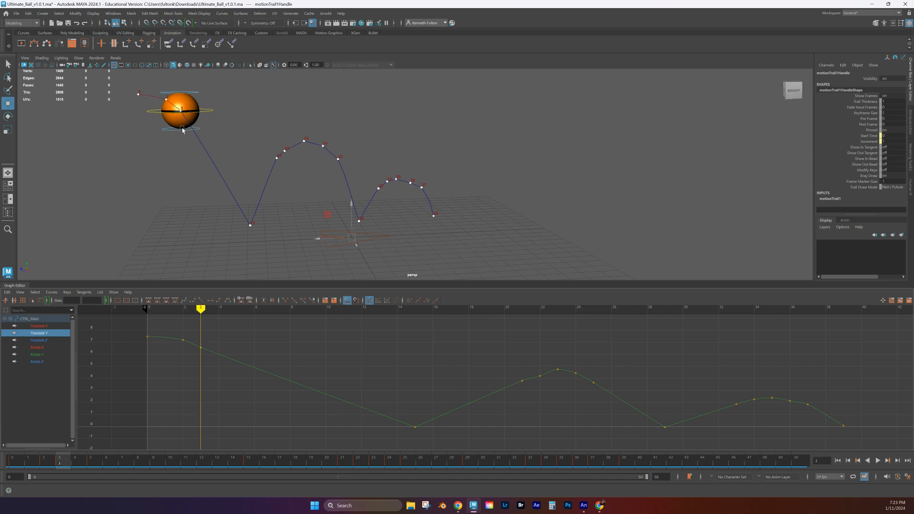
pyautogui.click(204, 112)
pyautogui.moveTo(162, 112); pyautogui.dragTo(167, 112)
pyautogui.press('s')
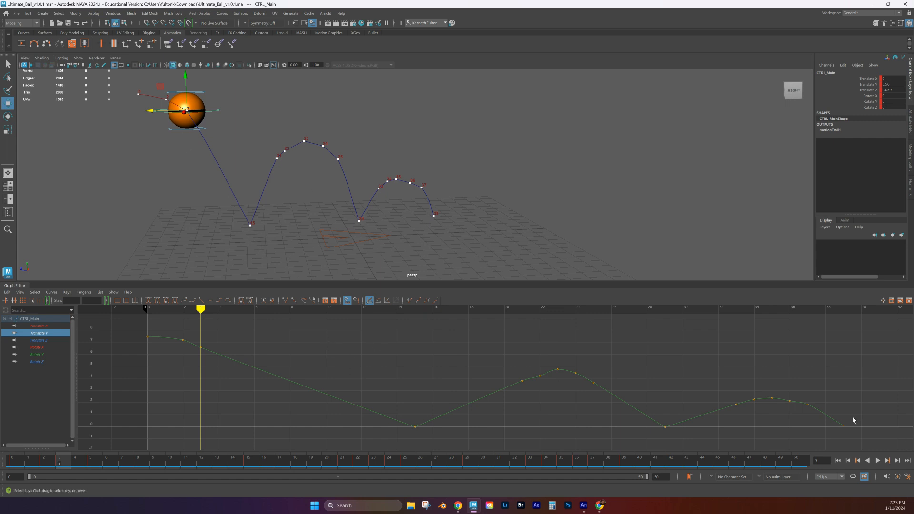
pyautogui.click(878, 461)
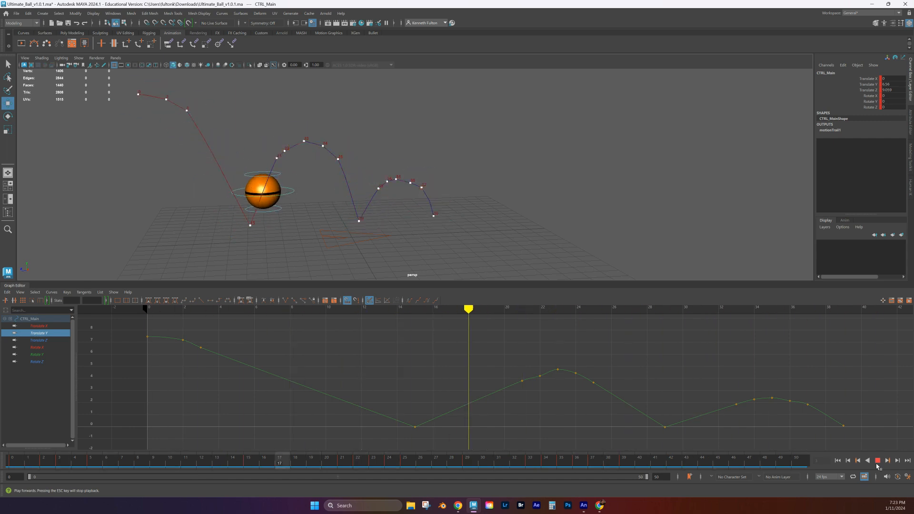
pyautogui.click(878, 461)
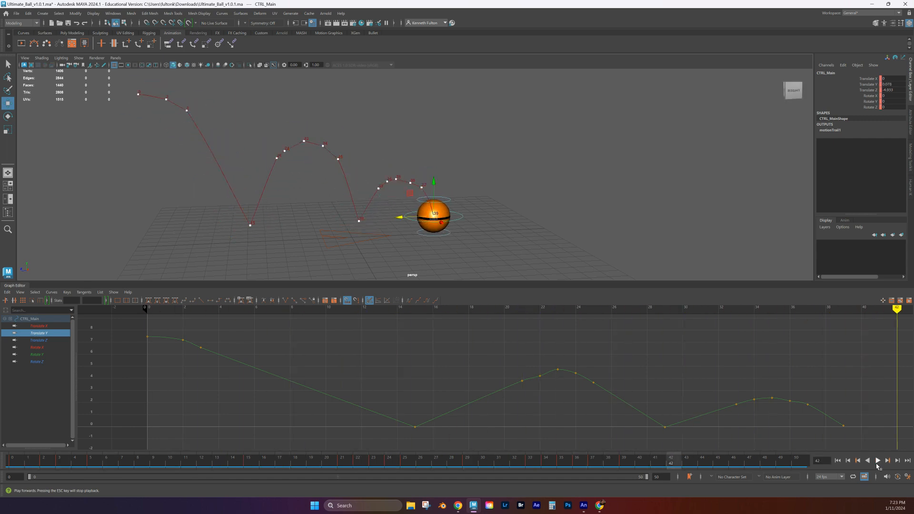
# Step: Move the motion trail keys at frames 21, 22, 24 and 25 up and inward toward the middle arc's peak
pyautogui.click(324, 149)
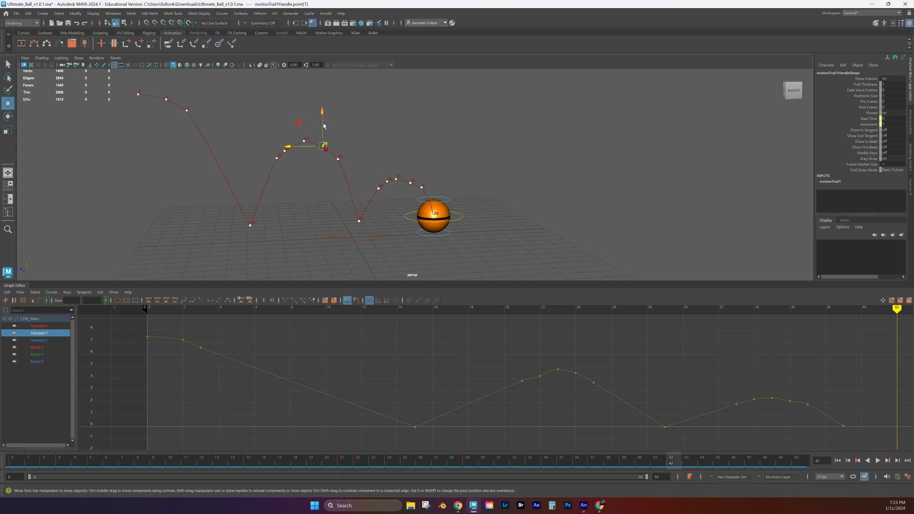
pyautogui.moveTo(303, 123); pyautogui.dragTo(285, 151)
pyautogui.click(339, 160)
pyautogui.click(284, 152)
pyautogui.click(285, 151)
pyautogui.moveTo(261, 129)
pyautogui.mouseDown()
pyautogui.moveTo(270, 121)
pyautogui.moveTo(258, 126)
pyautogui.mouseUp()
pyautogui.click(276, 159)
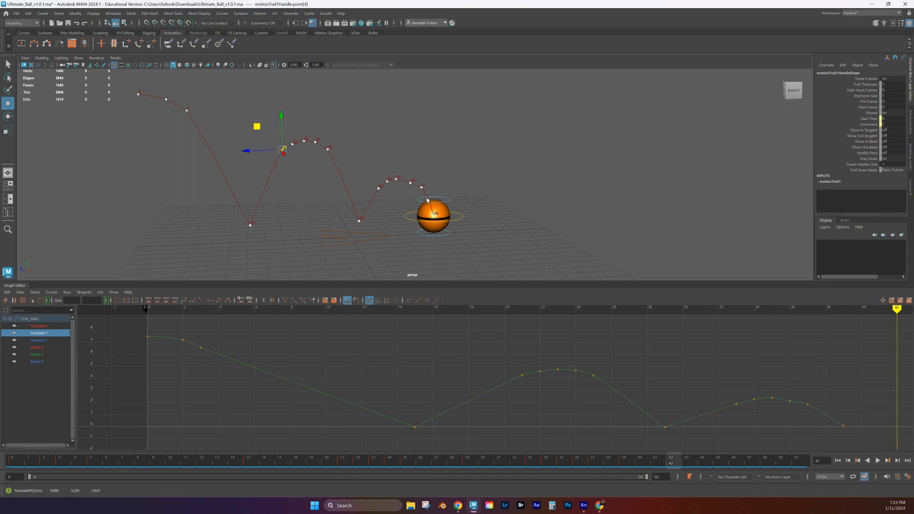
# Step: Pull the last arc's trail keys at frames 36, 37 and 33 slightly toward its peak, and scrub back to frame 0
pyautogui.click(421, 190)
pyautogui.click(396, 179)
pyautogui.click(411, 183)
pyautogui.moveTo(386, 161); pyautogui.dragTo(392, 165)
pyautogui.click(421, 189)
pyautogui.click(379, 190)
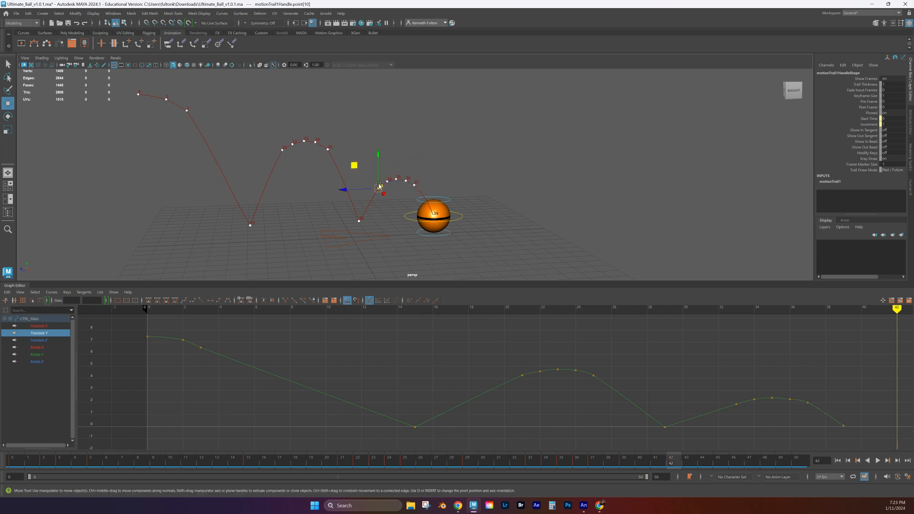
pyautogui.moveTo(355, 165); pyautogui.dragTo(357, 167)
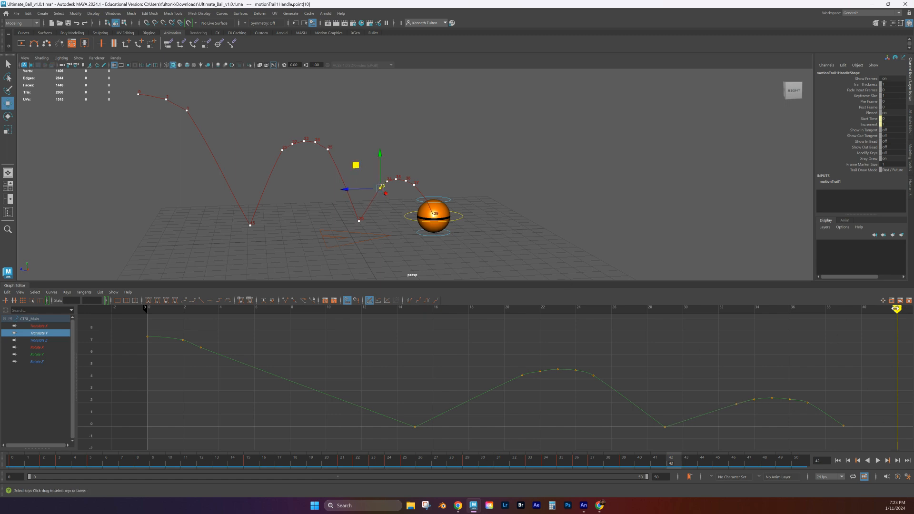
pyautogui.moveTo(671, 457); pyautogui.dragTo(1, 416)
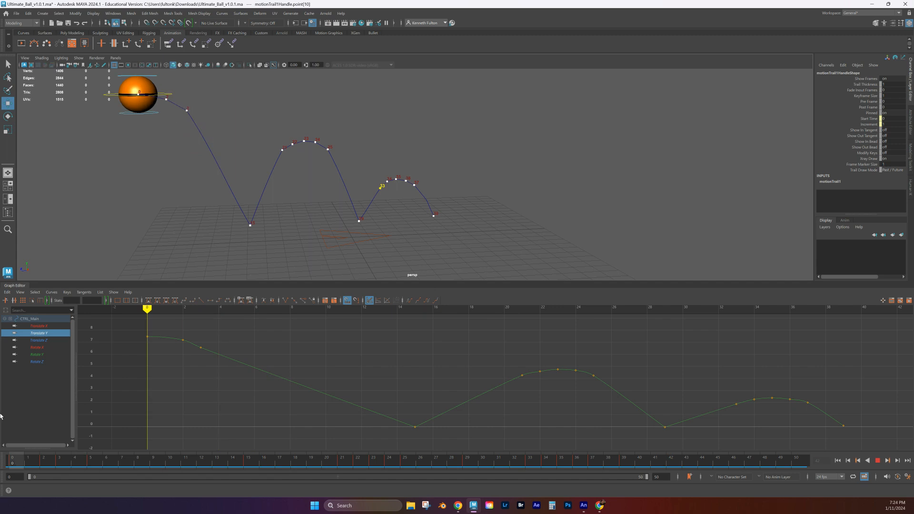